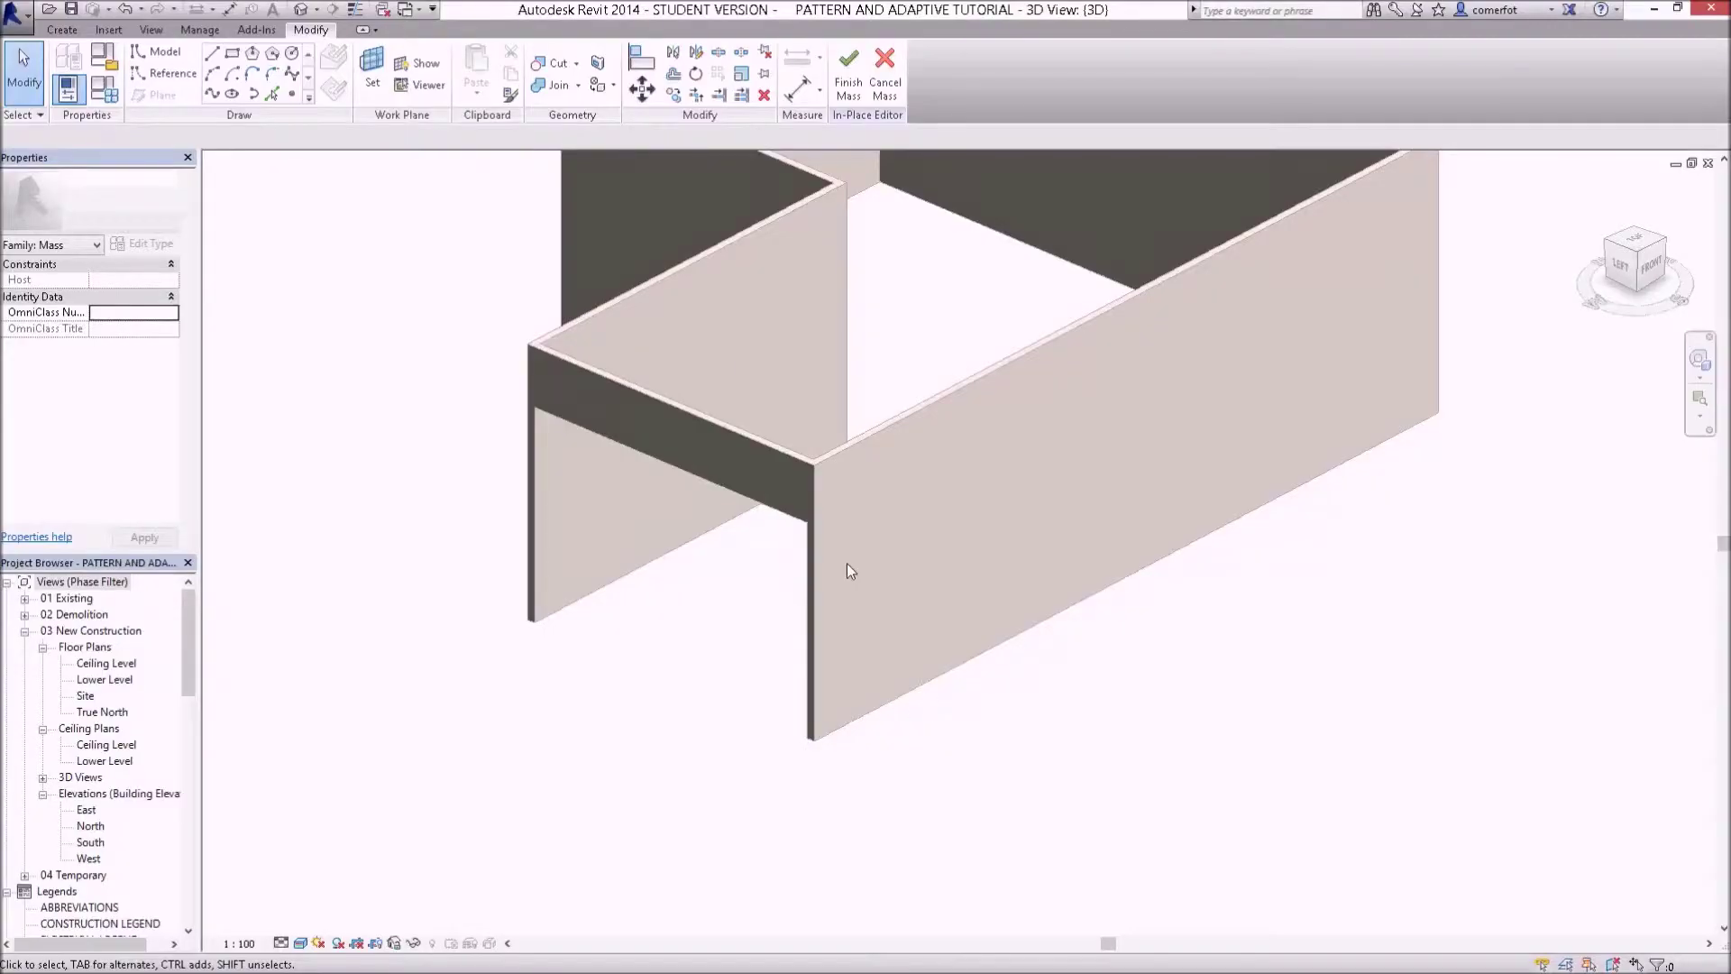
- Finish the in-place mass to reveal the triangulated trussed panel grid on the end face
{"action": "left_click", "coordinate": [533, 623]}
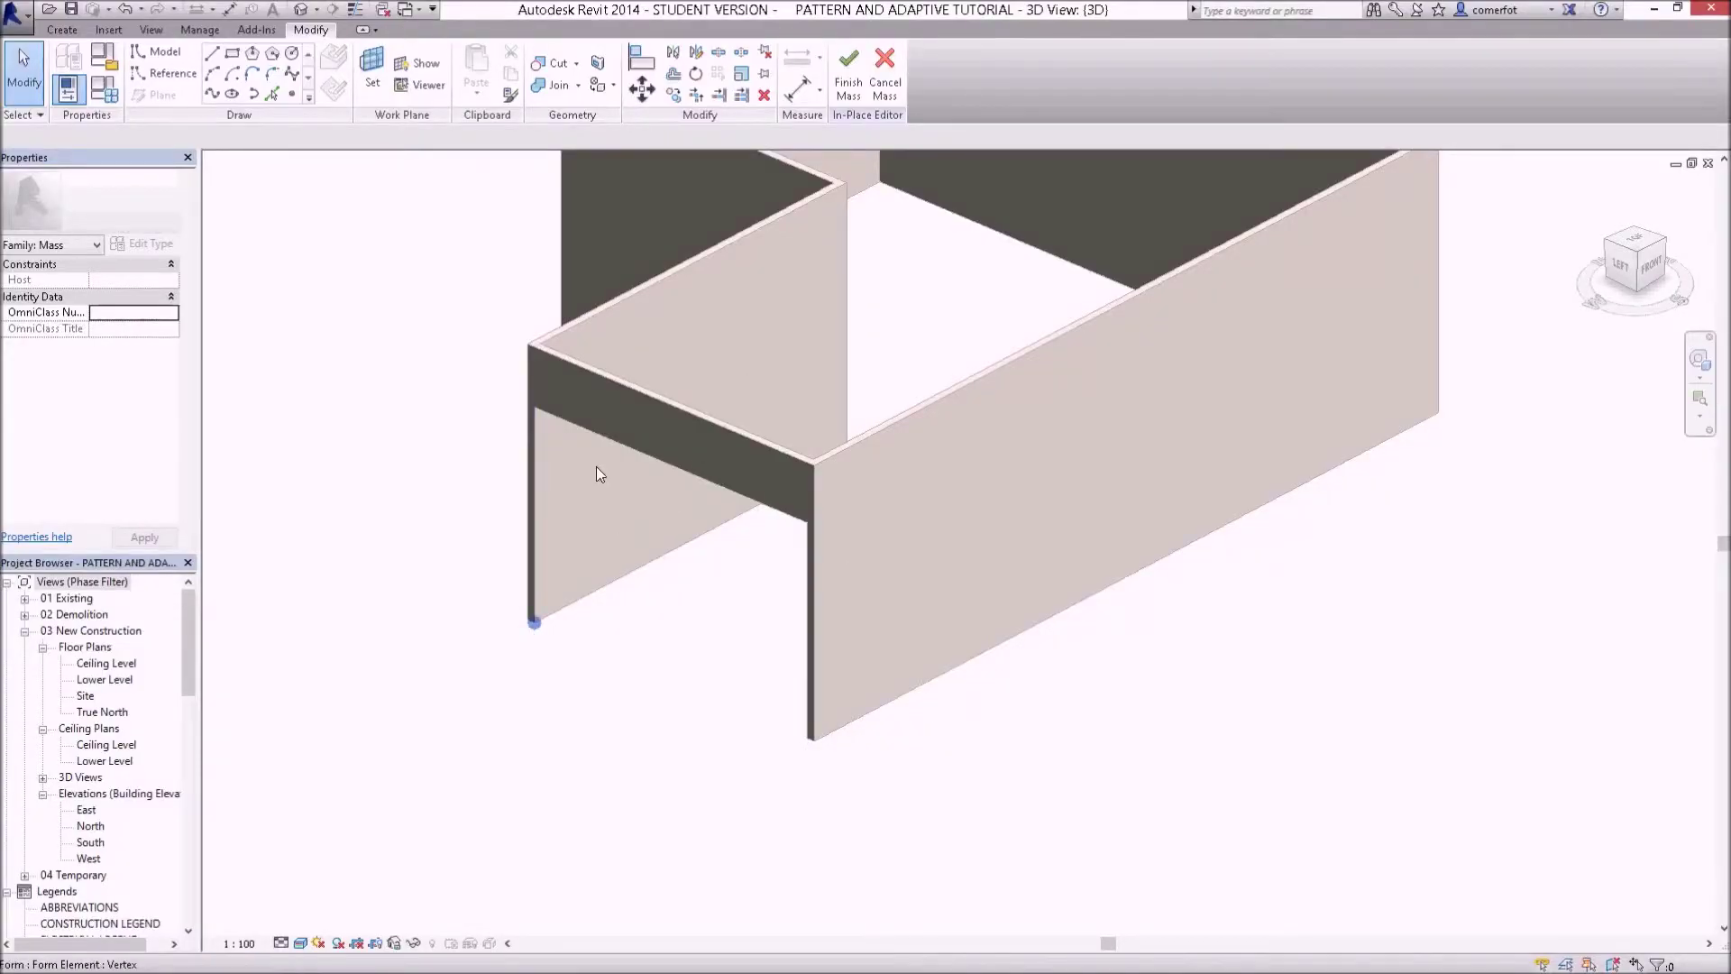
{"action": "left_click", "coordinate": [849, 64]}
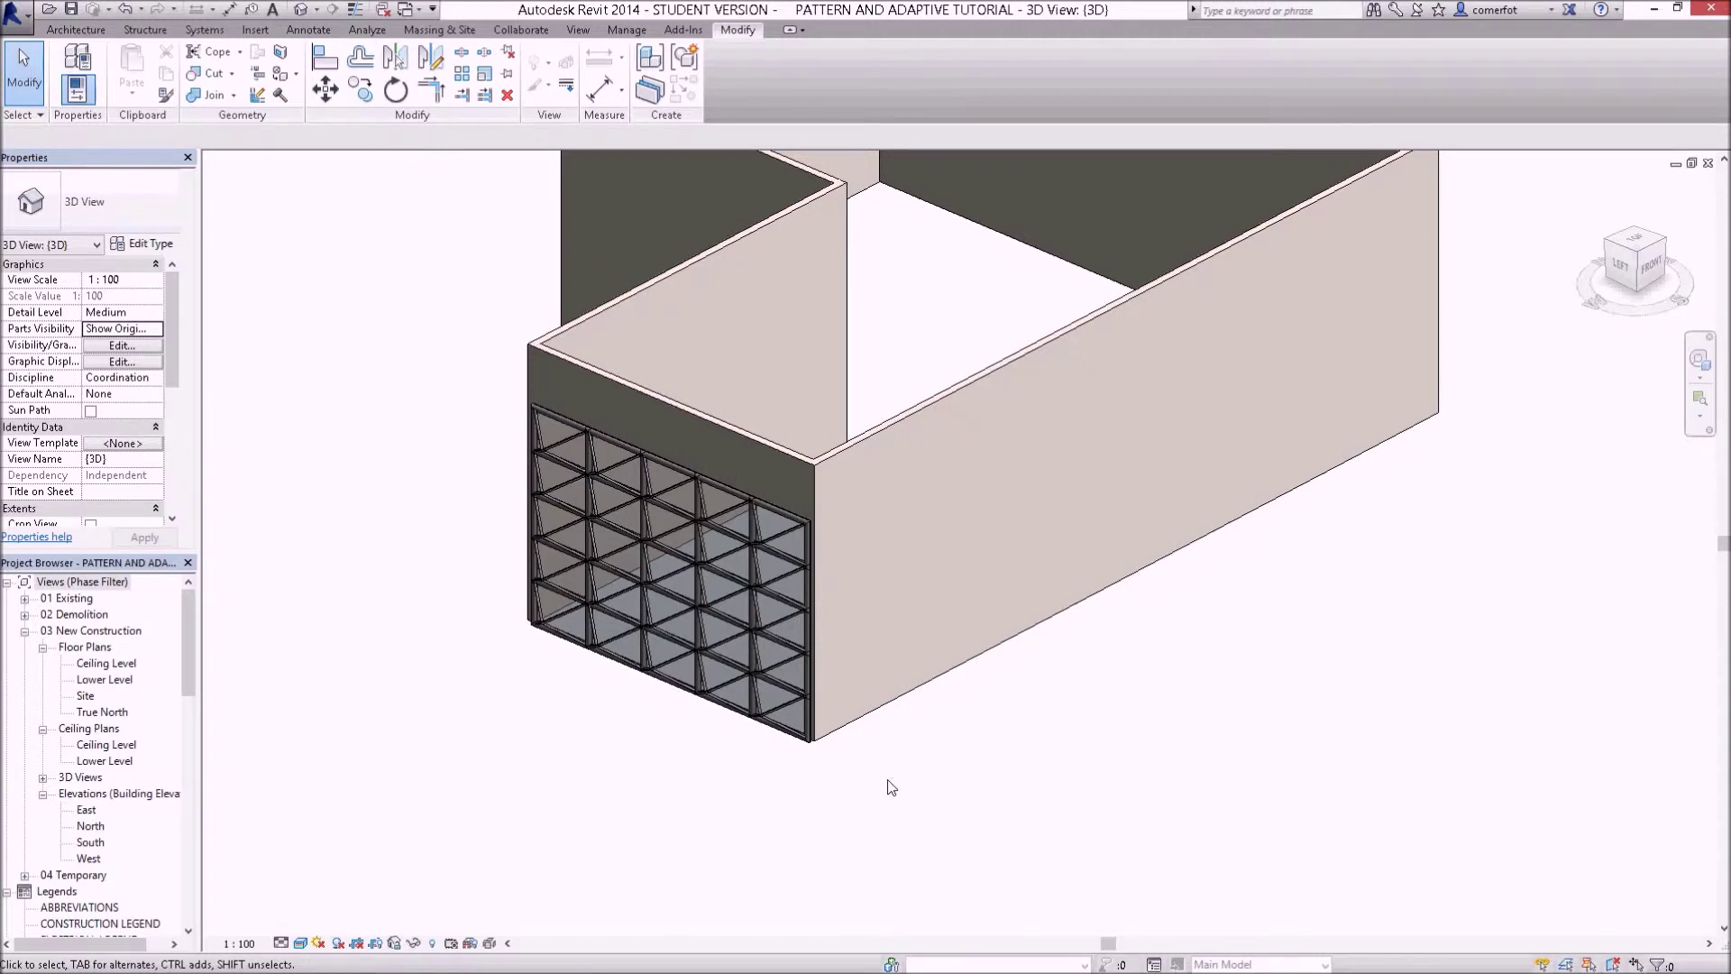
- Orbit and zoom onto the trussed facade, then scroll the Project Browser to the Curtain Panels families
{"action": "middle_click_drag", "start_coordinate": [891, 787], "coordinate": [812, 784], "text": "shift"}
{"action": "middle_click_drag", "start_coordinate": [688, 734], "coordinate": [703, 679], "text": "shift"}
{"action": "scroll", "coordinate": [688, 678], "scroll_direction": "up", "scroll_amount": 5}
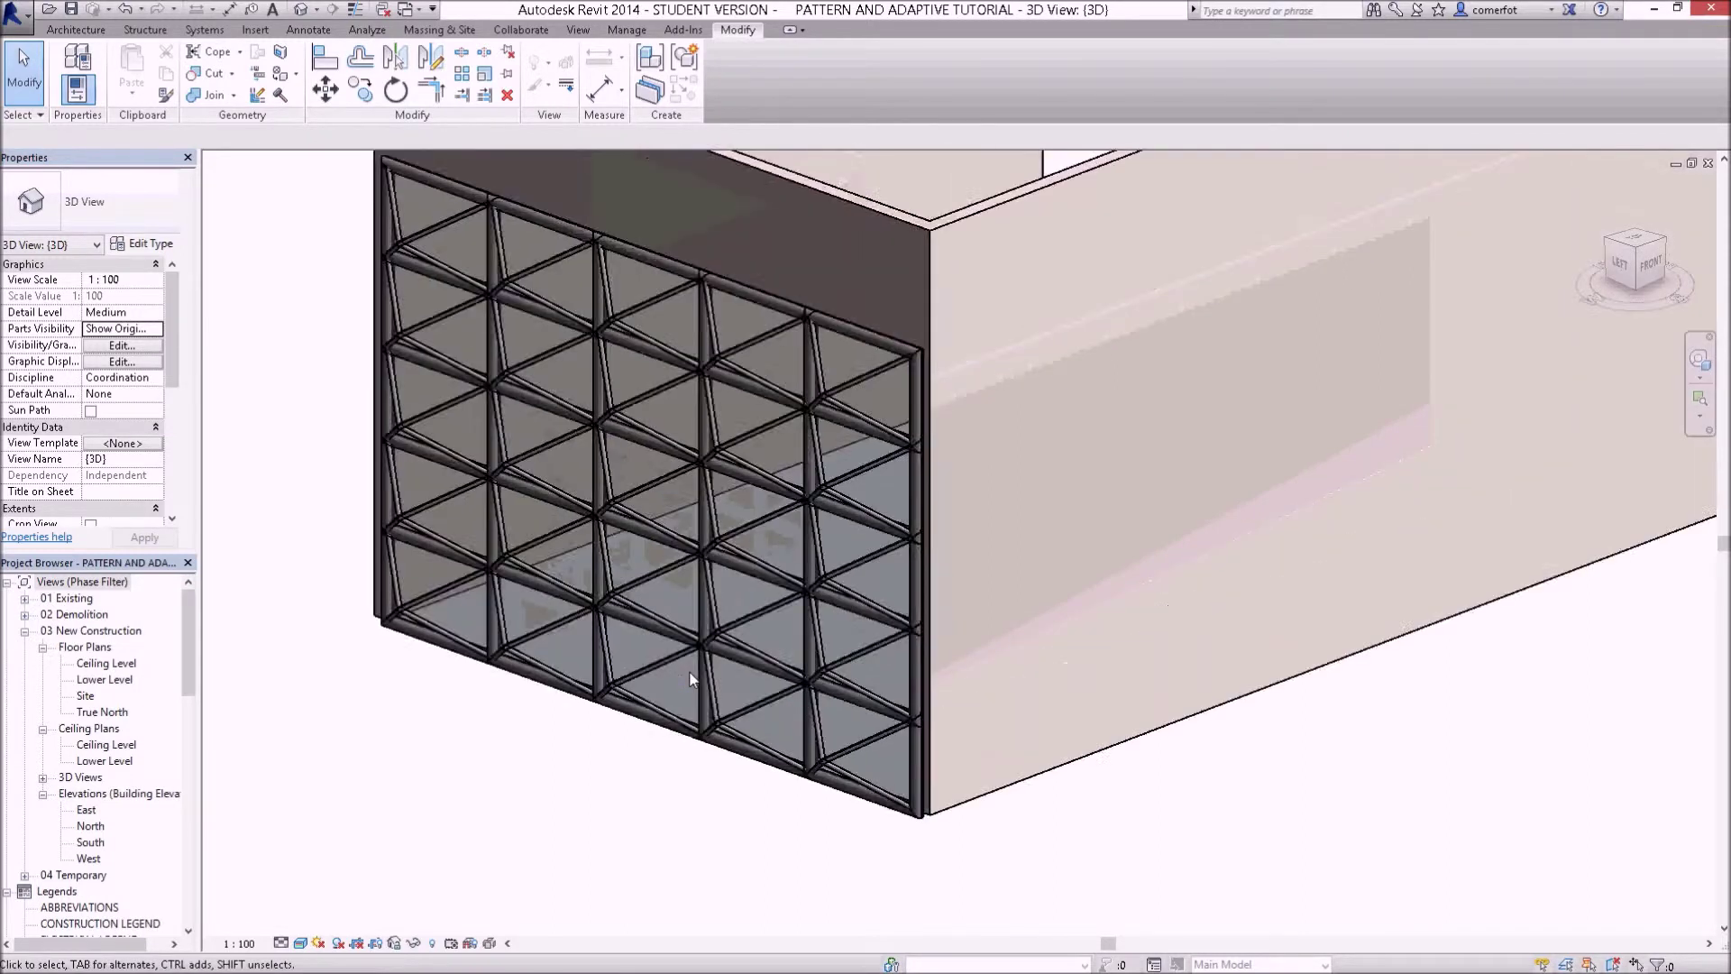
{"action": "scroll", "coordinate": [689, 678], "scroll_direction": "up", "scroll_amount": 2}
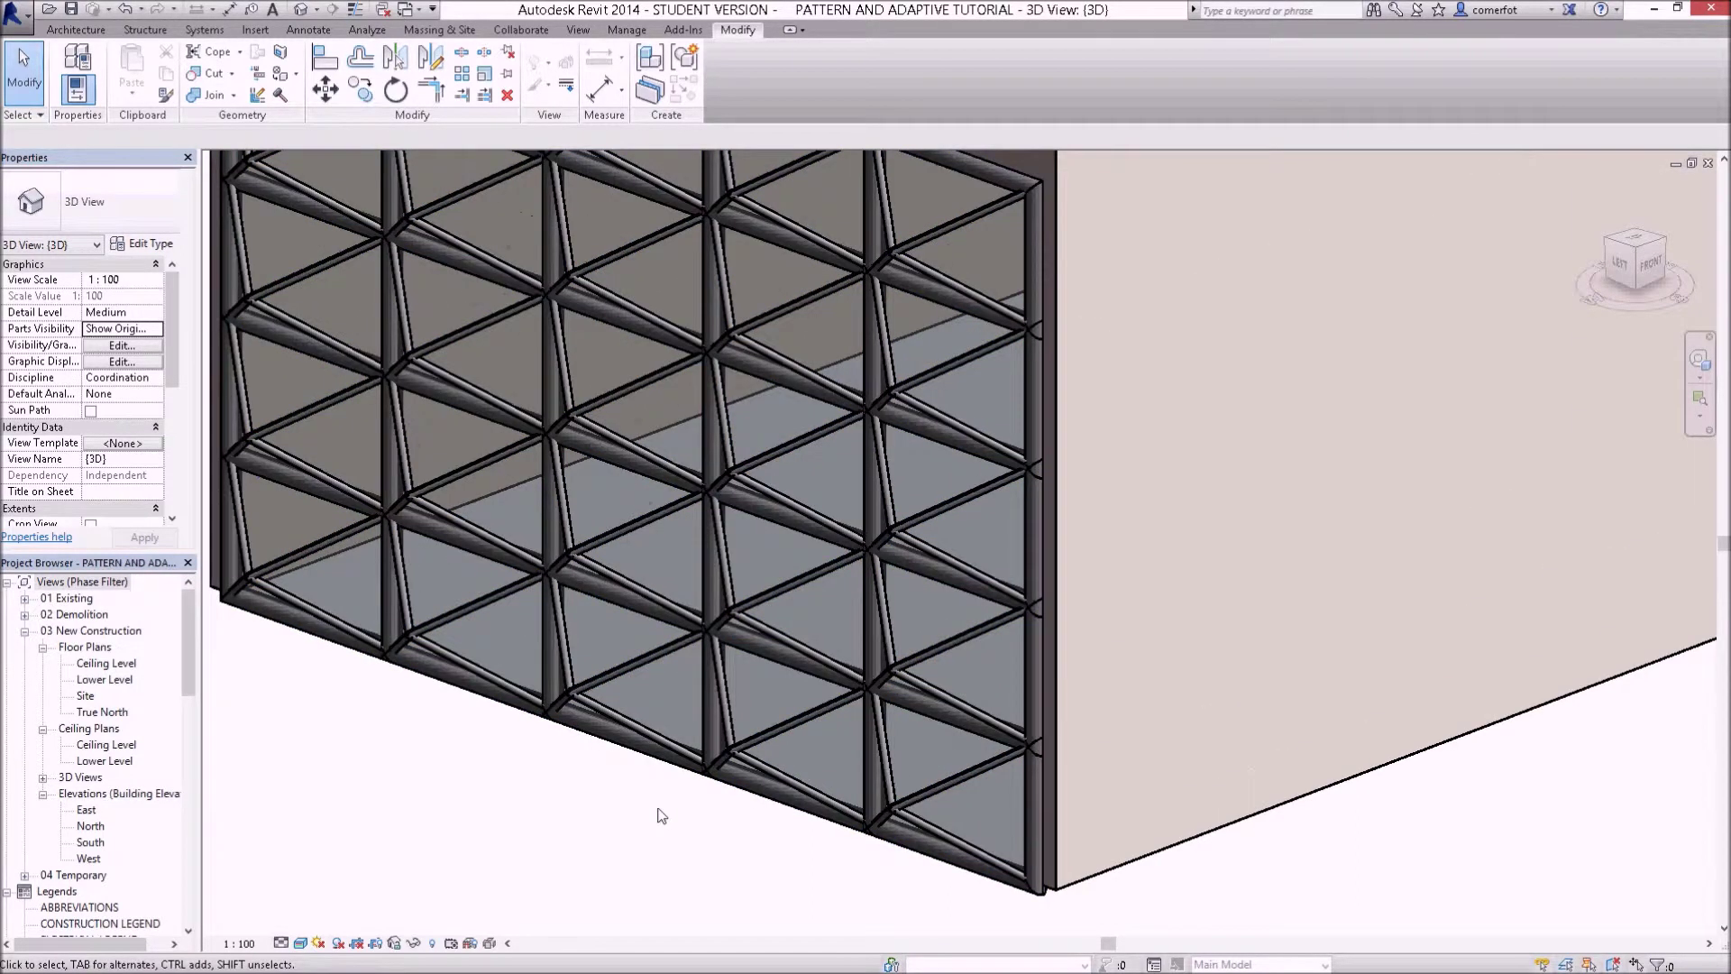
{"action": "scroll", "coordinate": [661, 815], "scroll_direction": "down", "scroll_amount": 2}
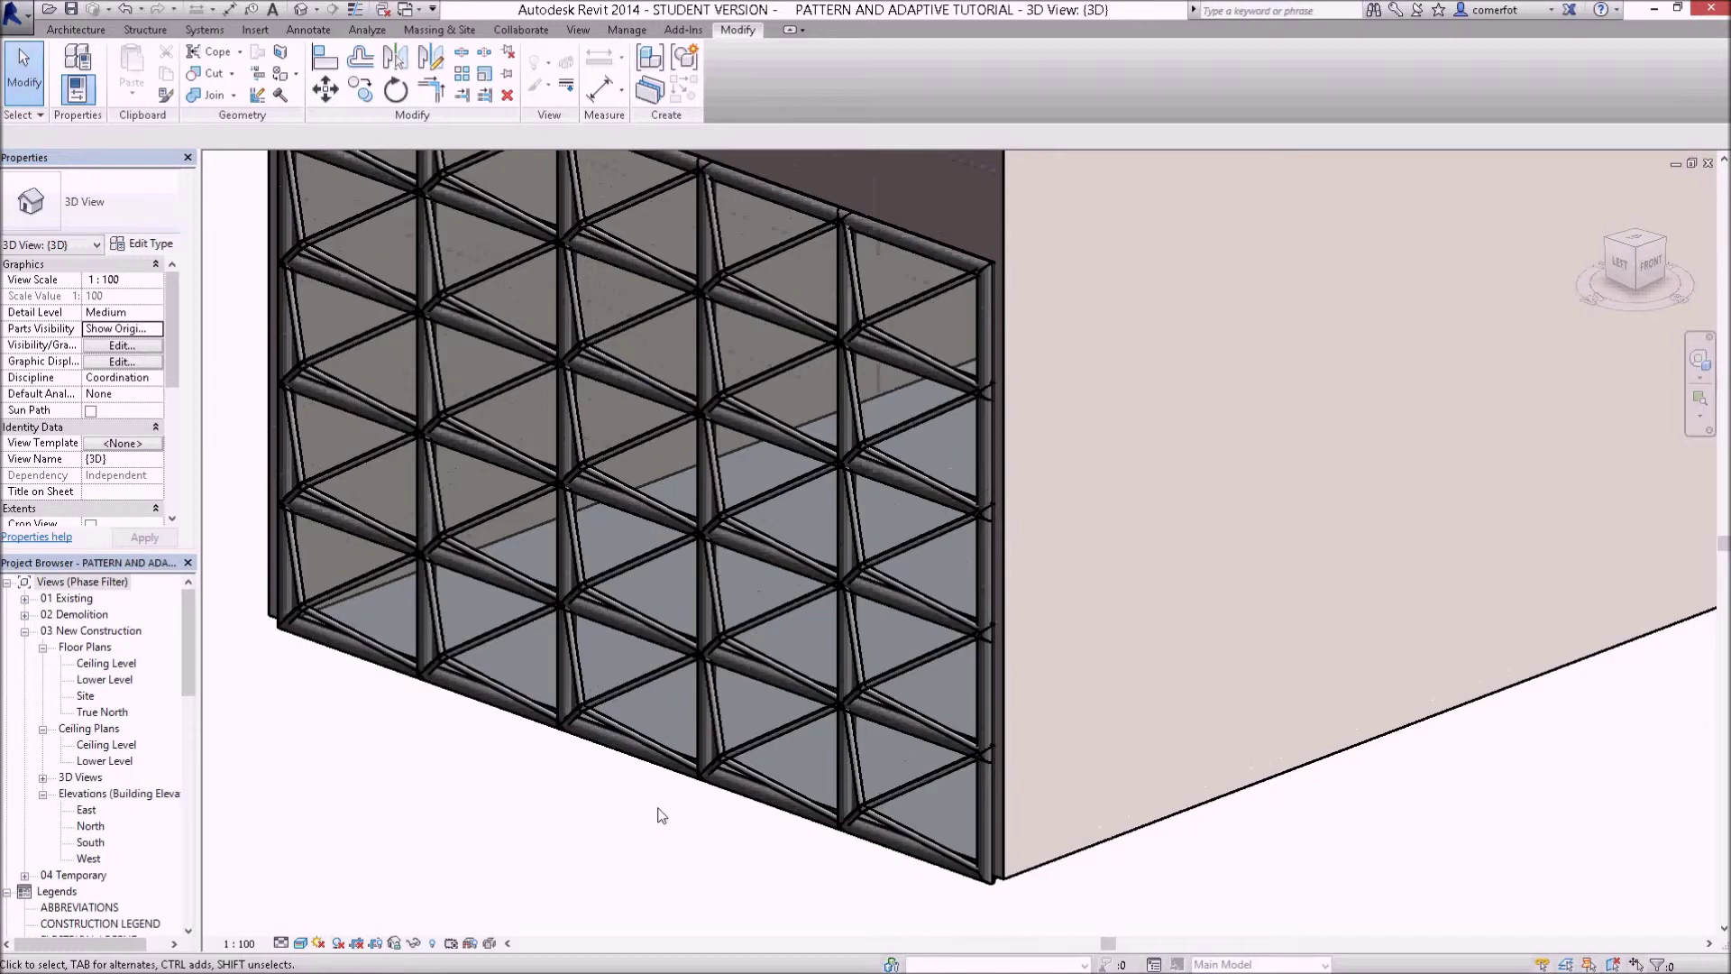
{"action": "left_click_drag", "start_coordinate": [189, 689], "coordinate": [190, 750]}
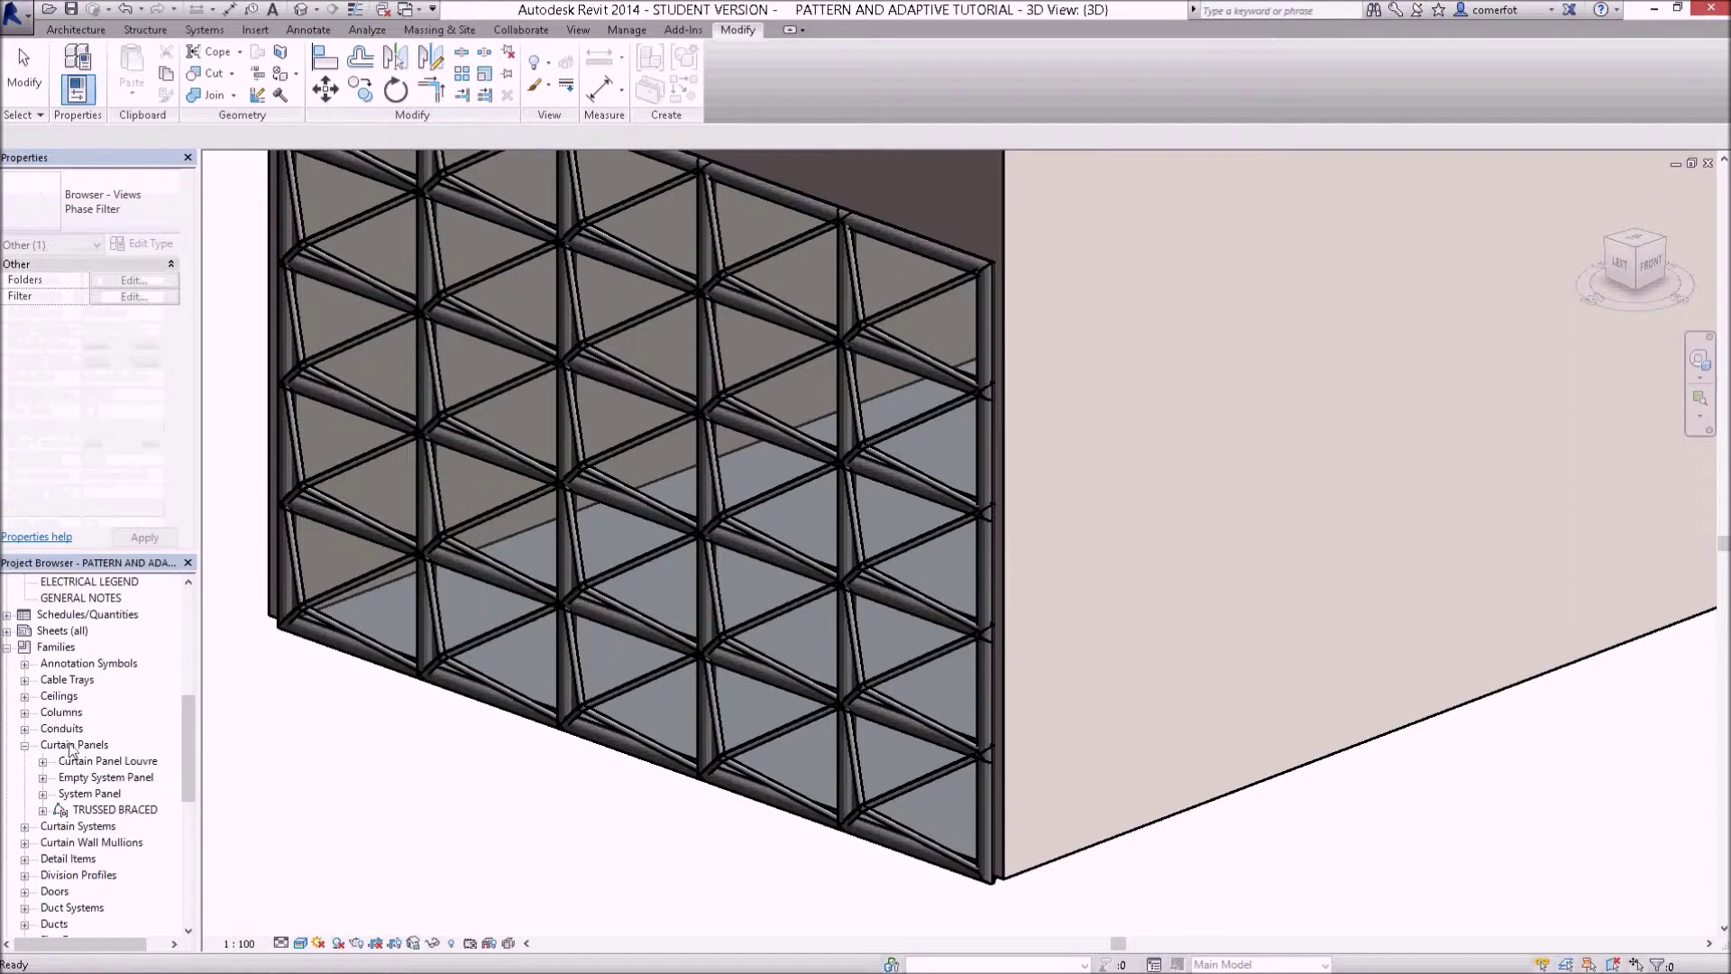
- Duplicate the TRUSSED BRACED type FR 65 BR 25 and rename the copy FR 50 BR 18
{"action": "left_click", "coordinate": [96, 809]}
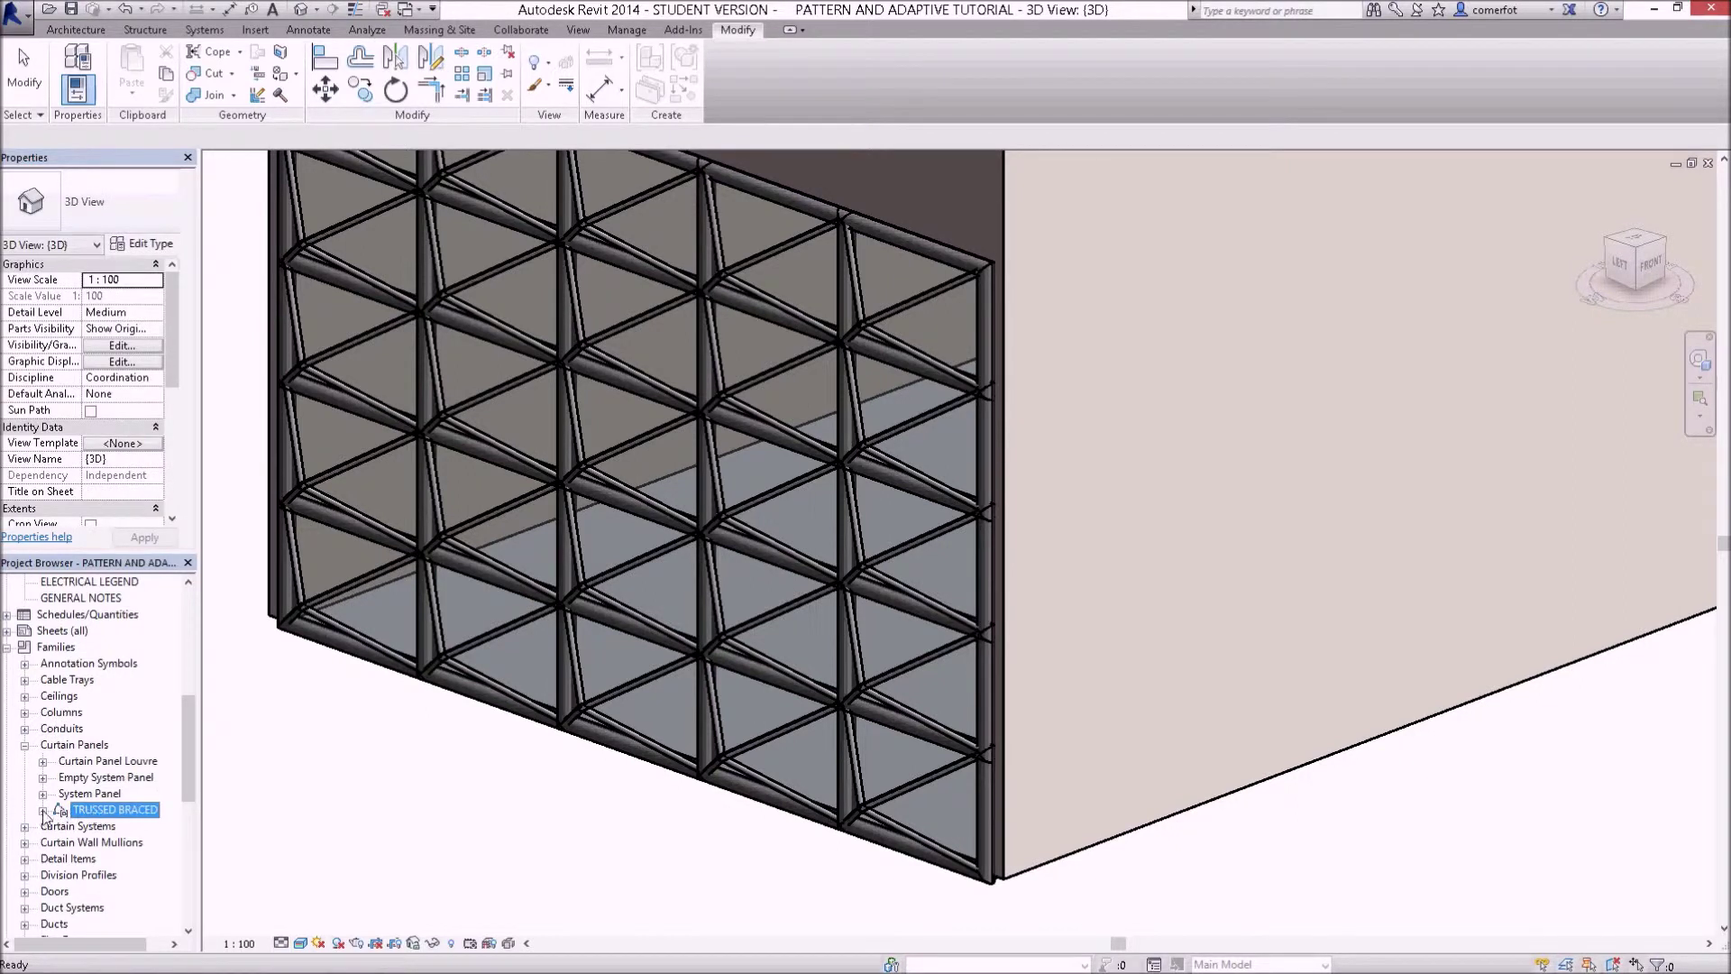
{"action": "left_click", "coordinate": [43, 810]}
{"action": "left_click", "coordinate": [94, 828]}
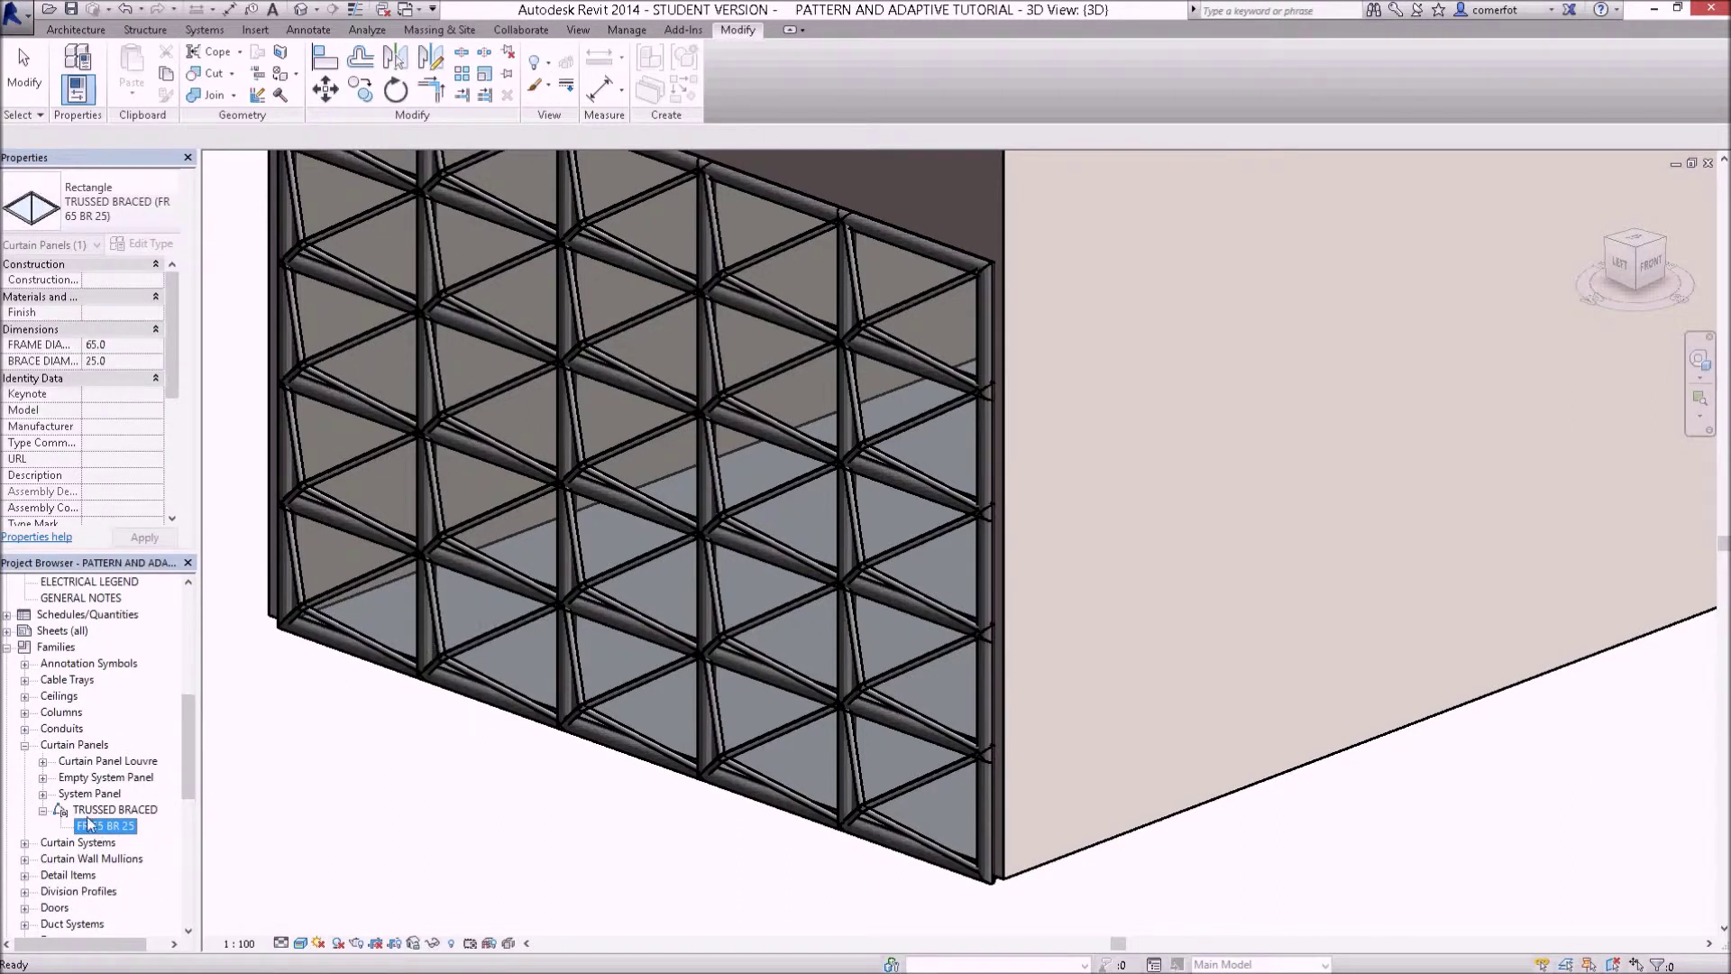
{"action": "right_click", "coordinate": [92, 831]}
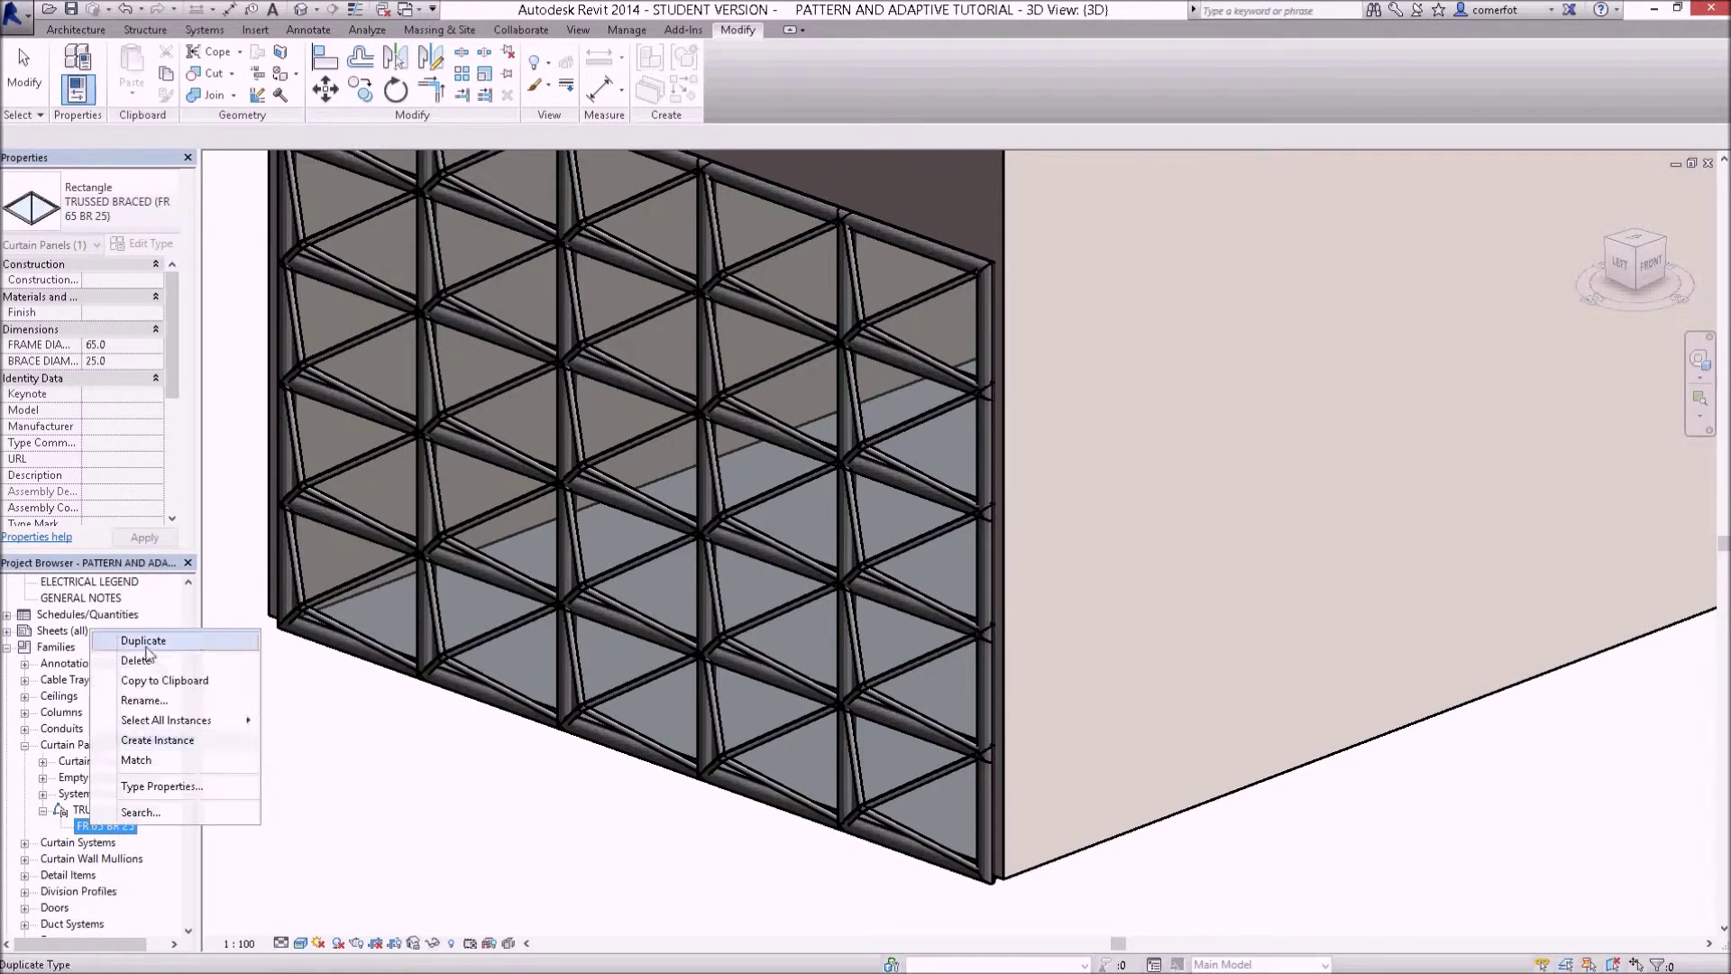
{"action": "left_click", "coordinate": [149, 651]}
{"action": "left_click", "coordinate": [98, 841]}
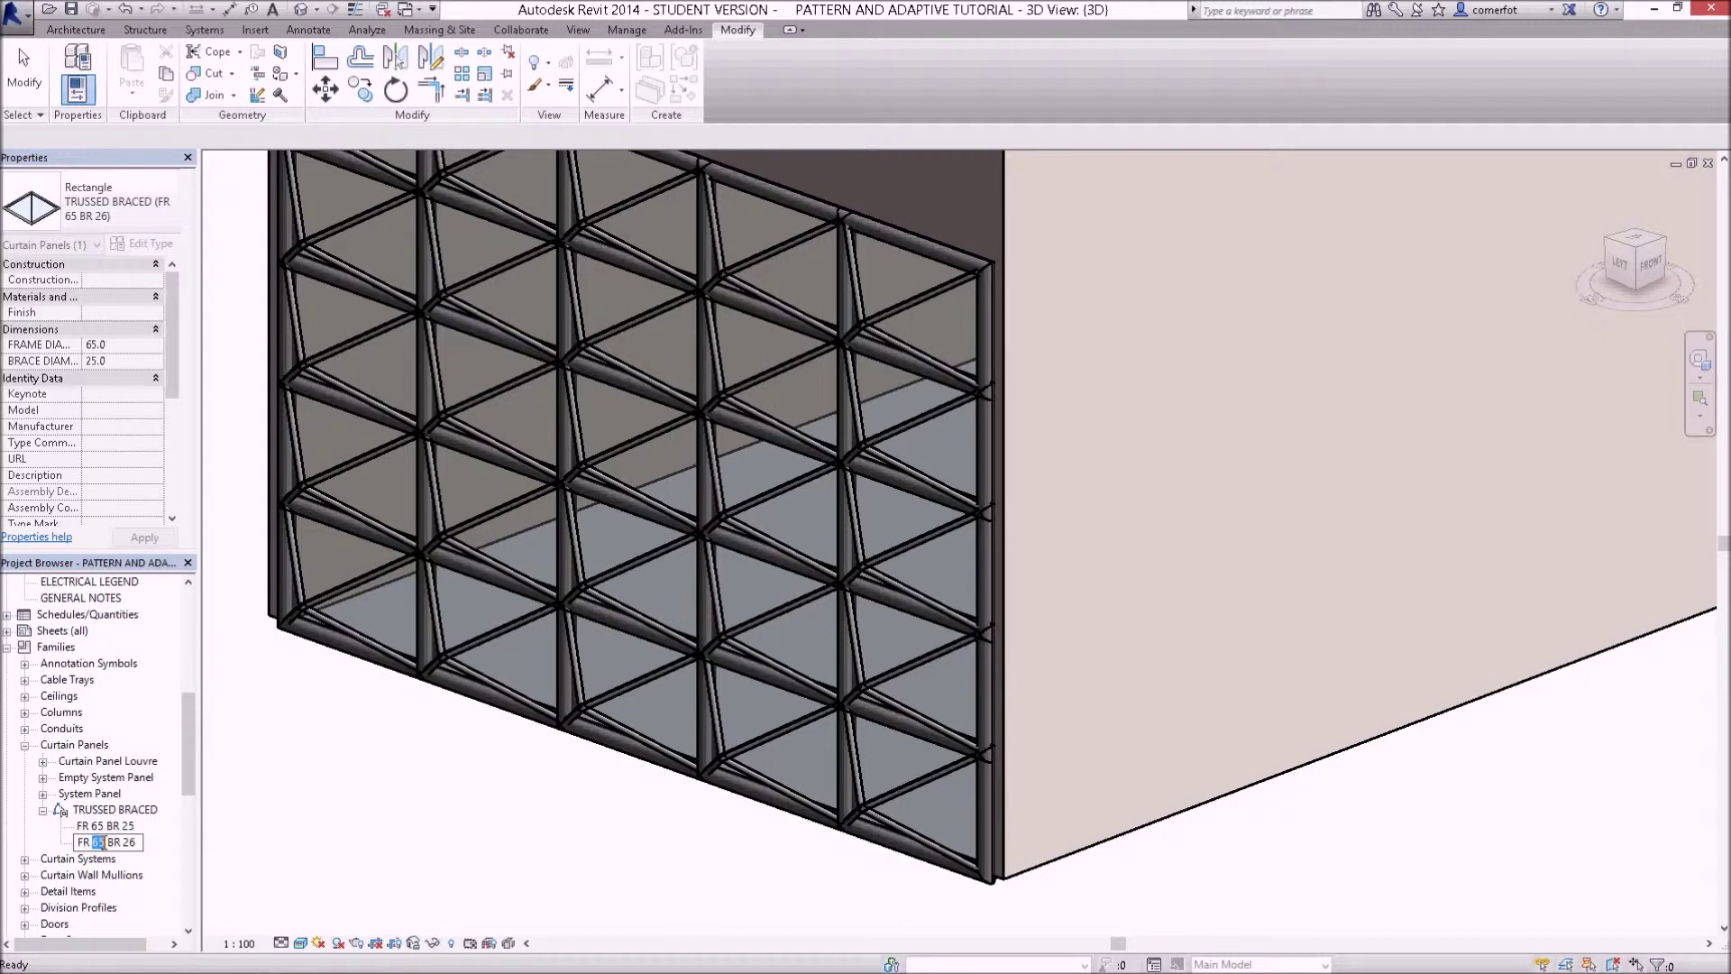
{"action": "type", "text": "45"}
{"action": "type", "text": "50 BR "}
{"action": "type", "text": "18"}
{"action": "key", "text": "Return"}
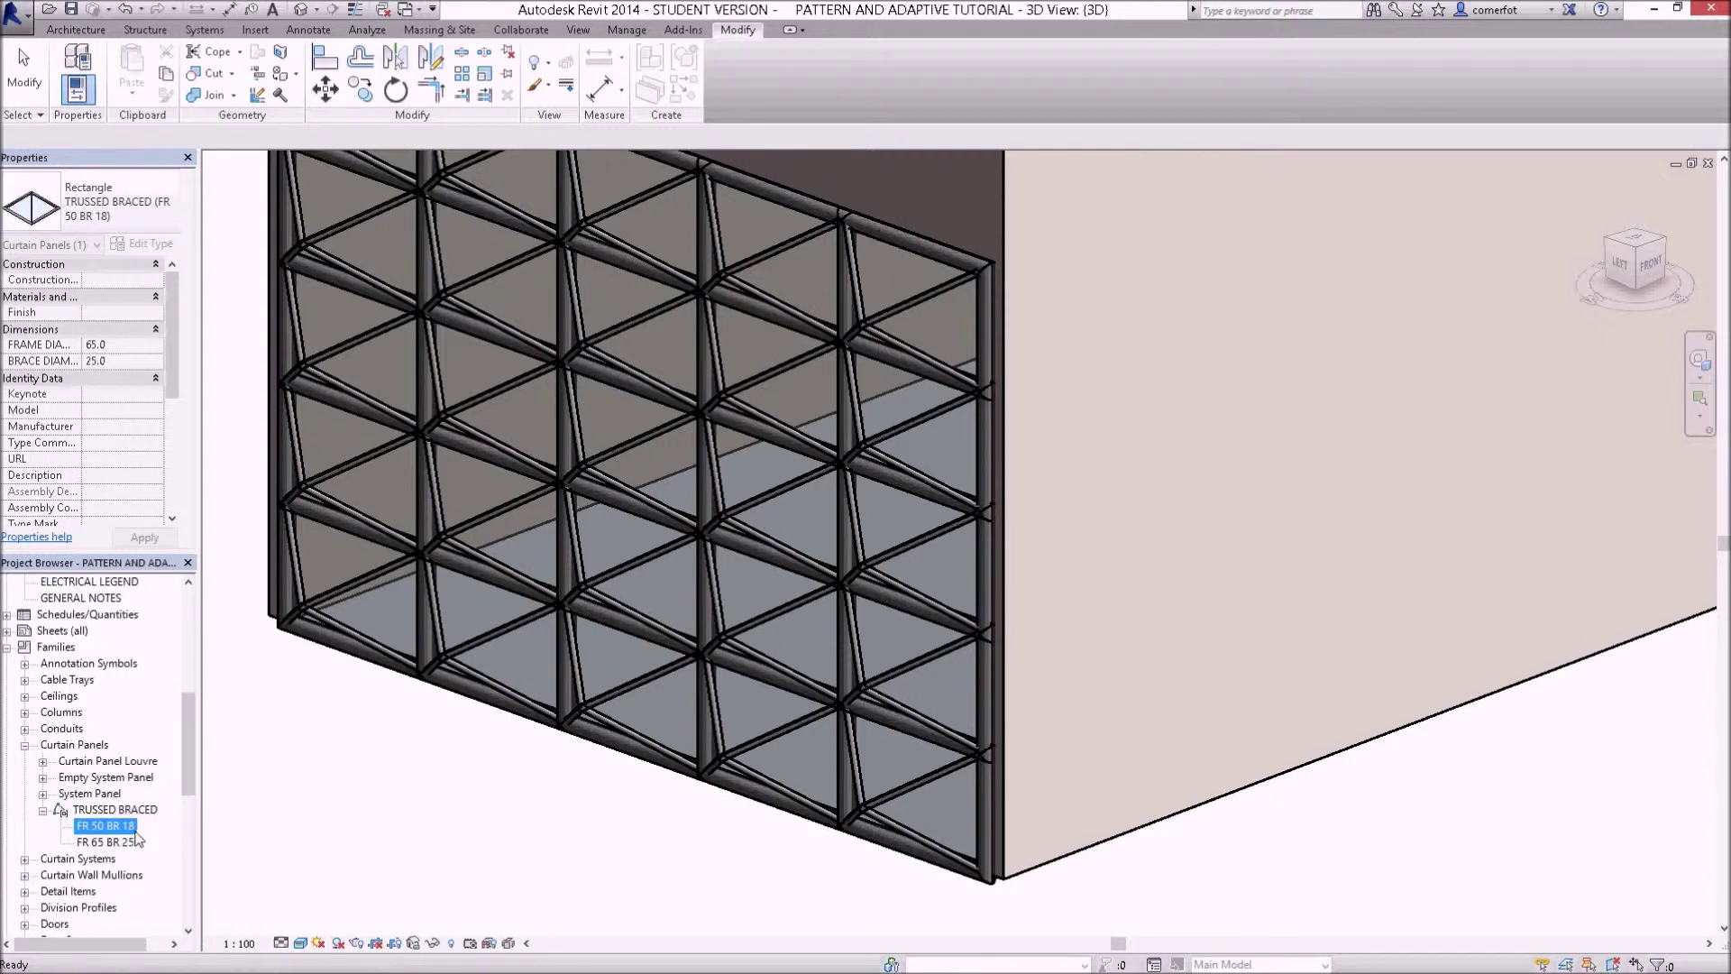
{"action": "left_click", "coordinate": [307, 826]}
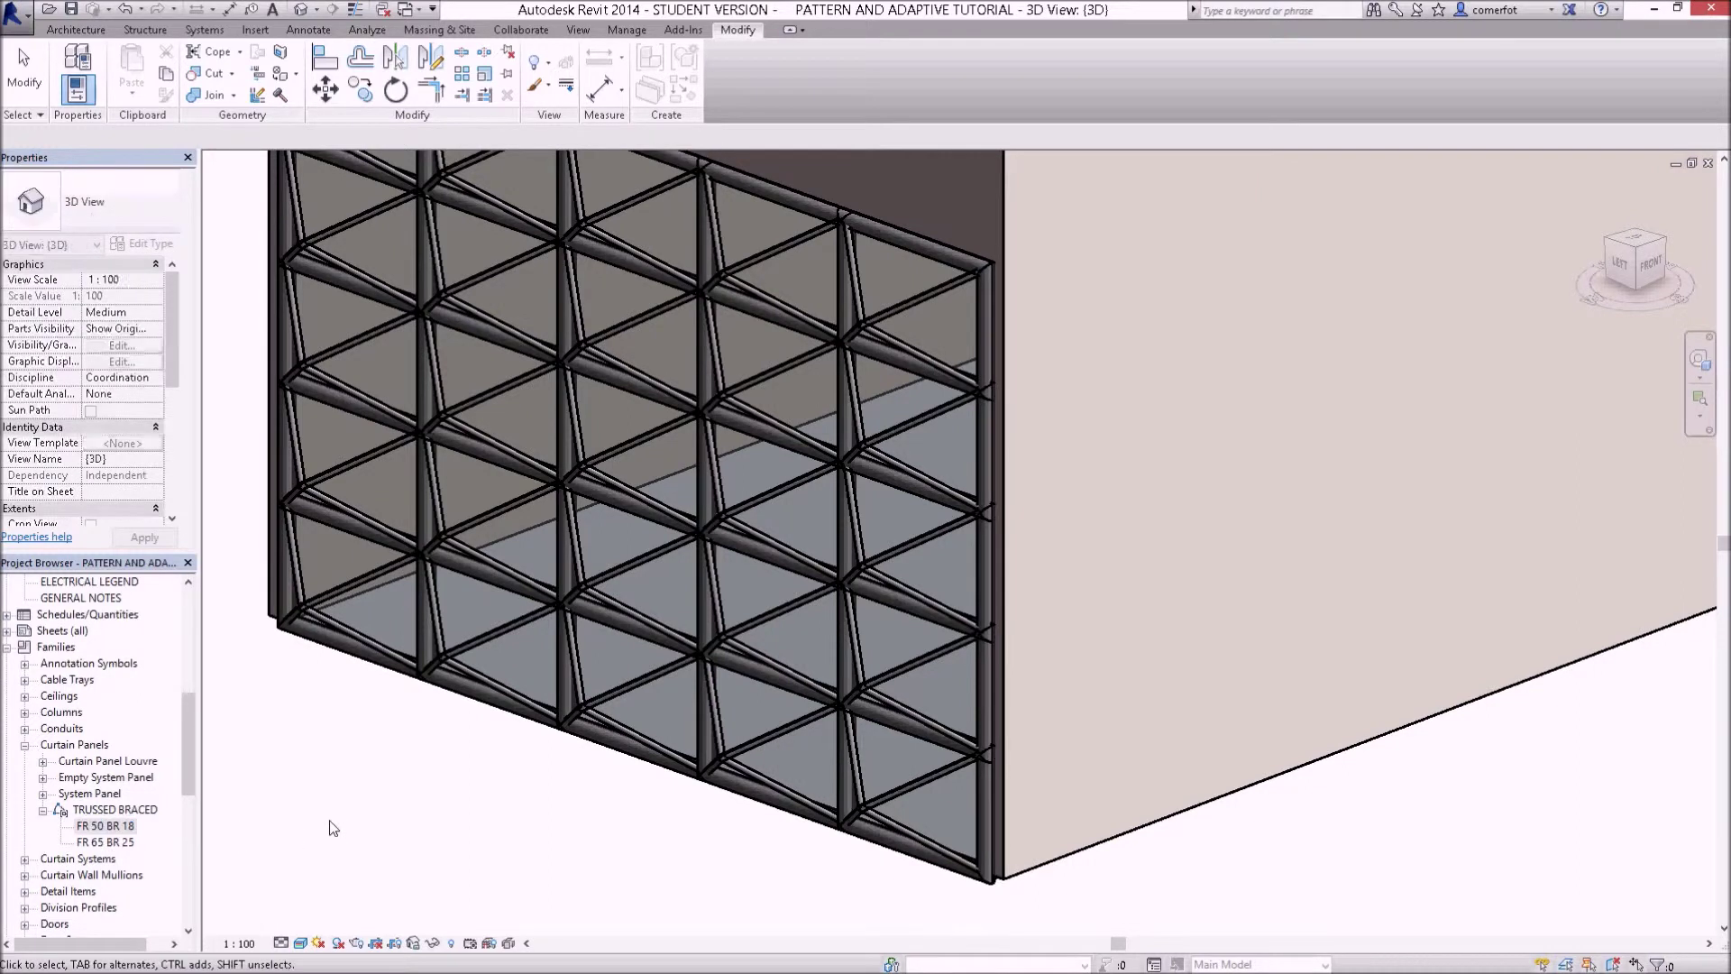
{"action": "left_click", "coordinate": [518, 714]}
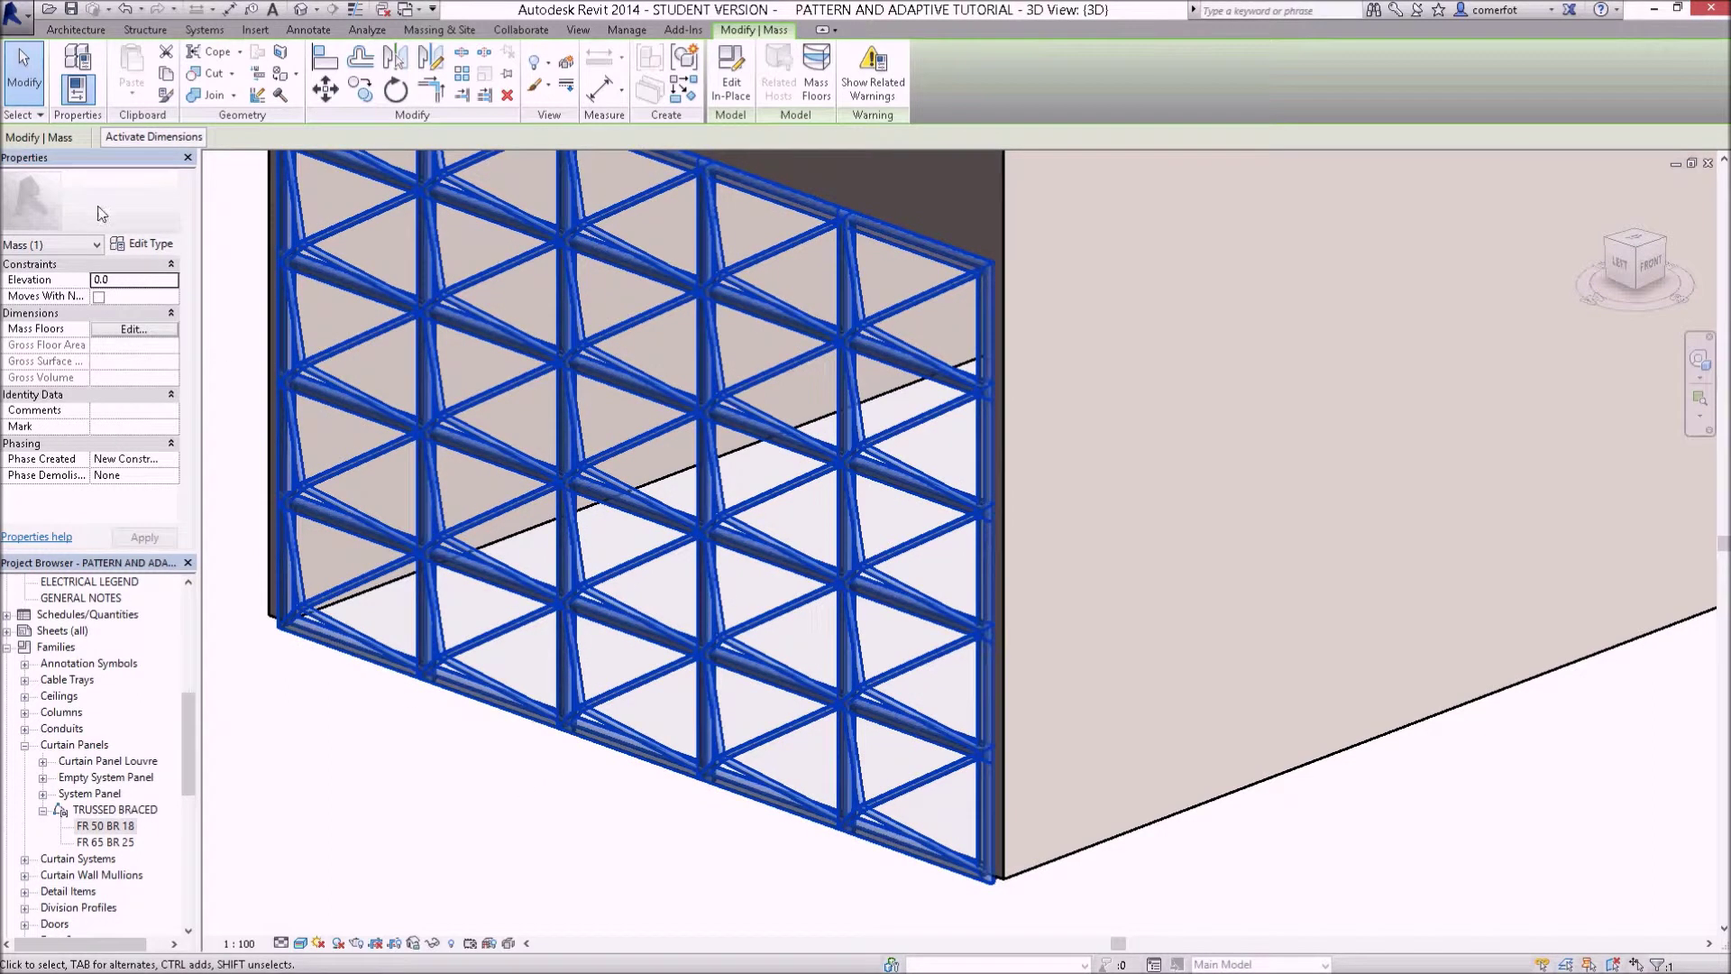
- Edit the mass in place and assign TRUSSED BRACED FR 50 BR 18 to the facade's divided surface
{"action": "left_click", "coordinate": [732, 73]}
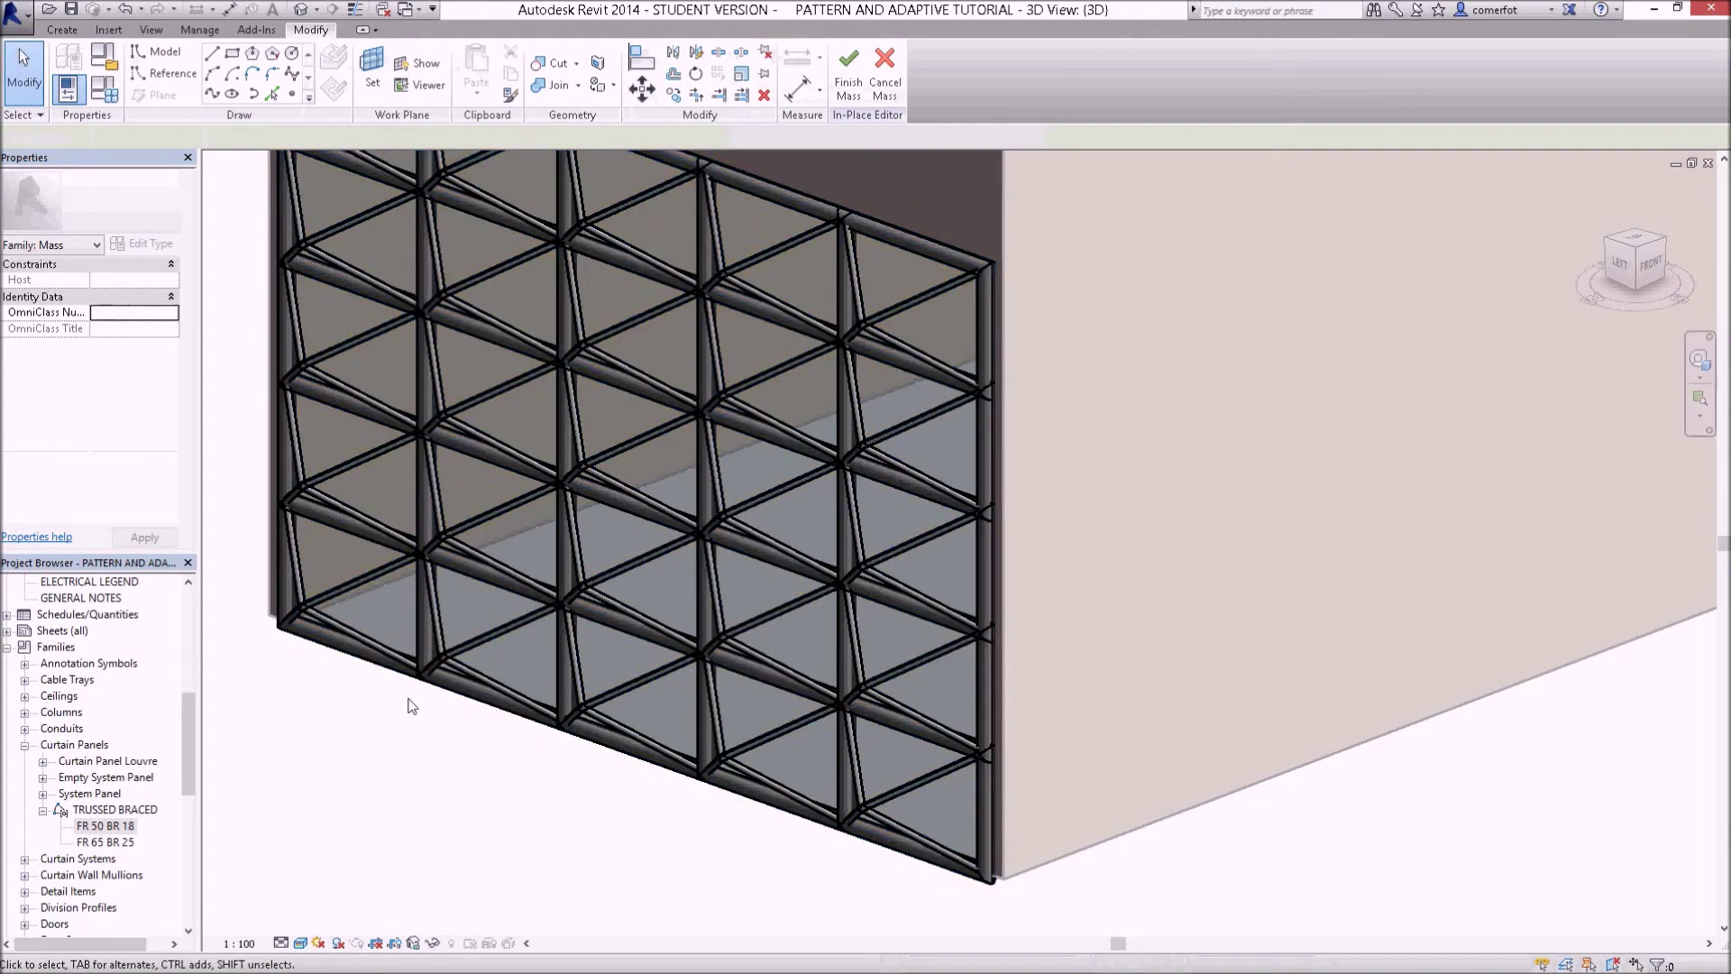
{"action": "left_click", "coordinate": [451, 655]}
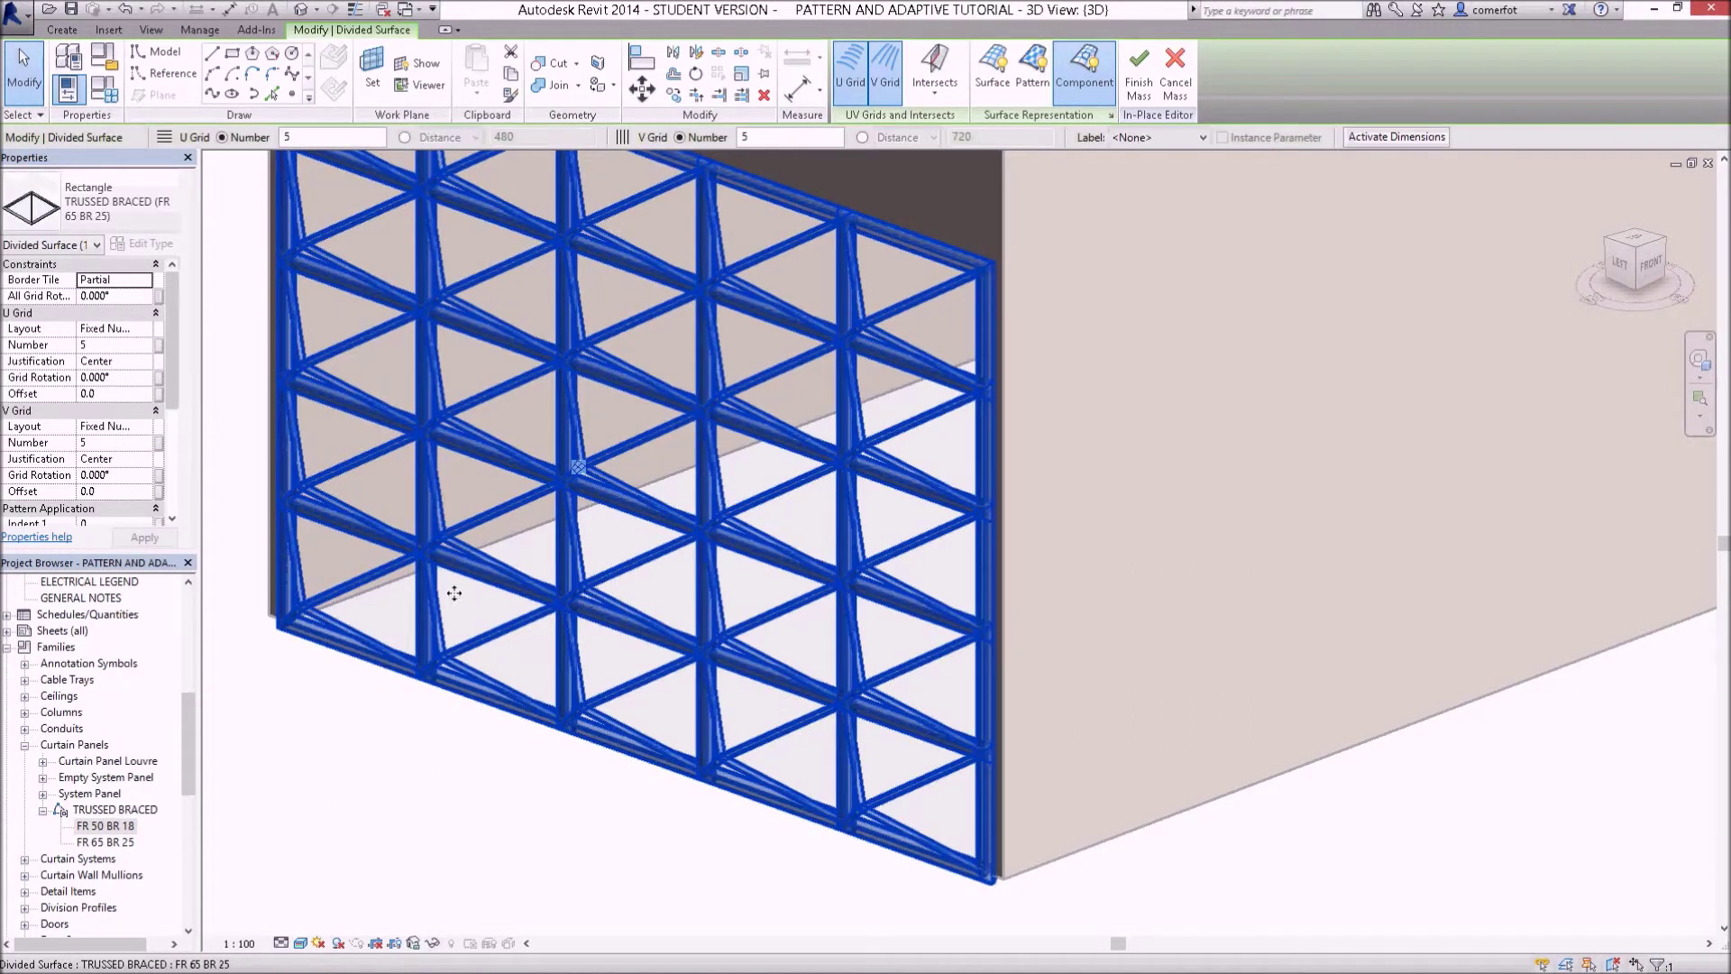
{"action": "left_click", "coordinate": [114, 218]}
{"action": "scroll", "coordinate": [107, 378], "scroll_direction": "up", "scroll_amount": 1}
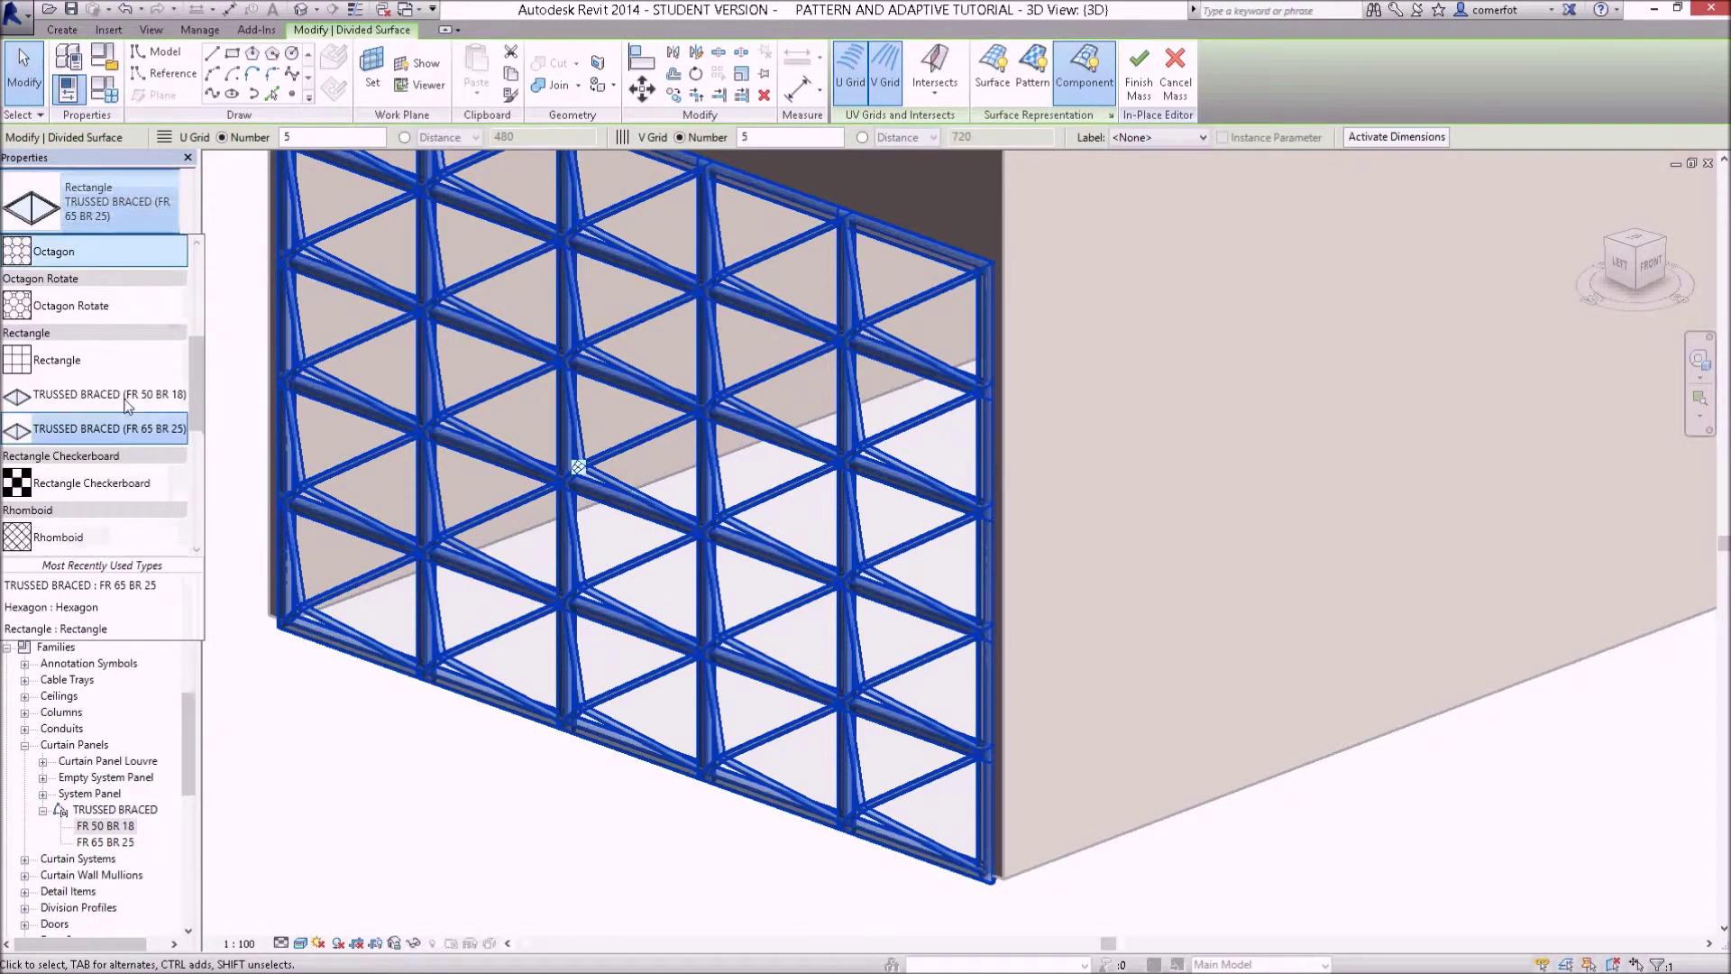
{"action": "left_click", "coordinate": [101, 394]}
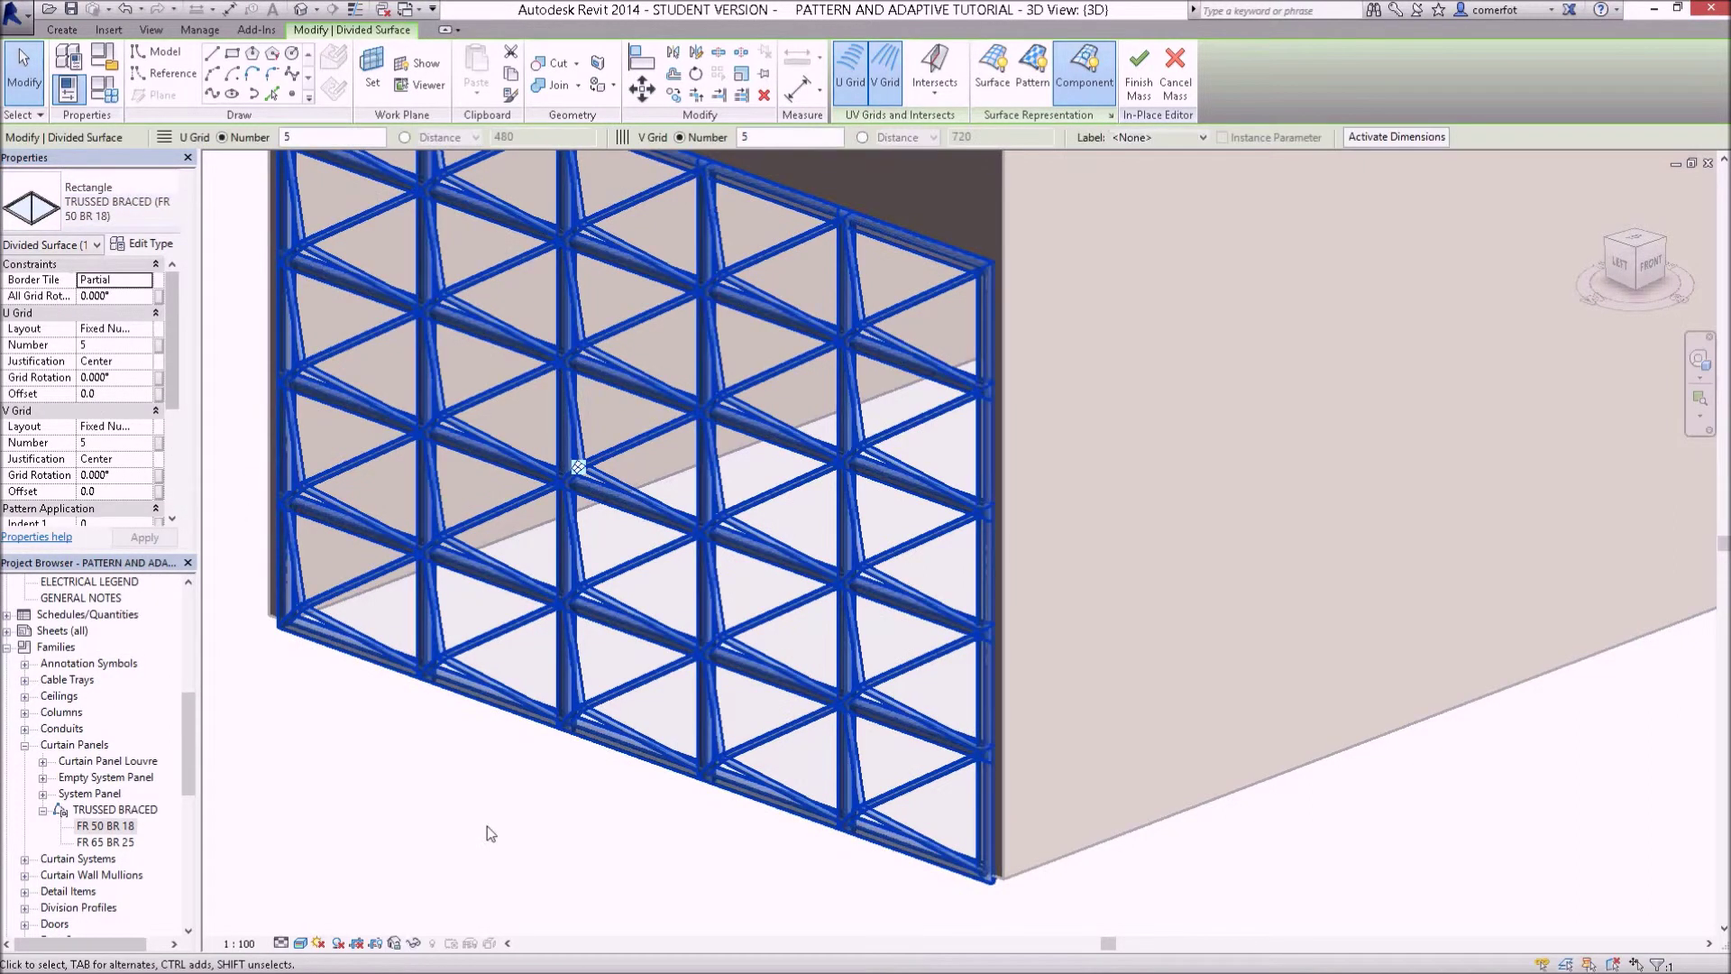
{"action": "left_click", "coordinate": [487, 827]}
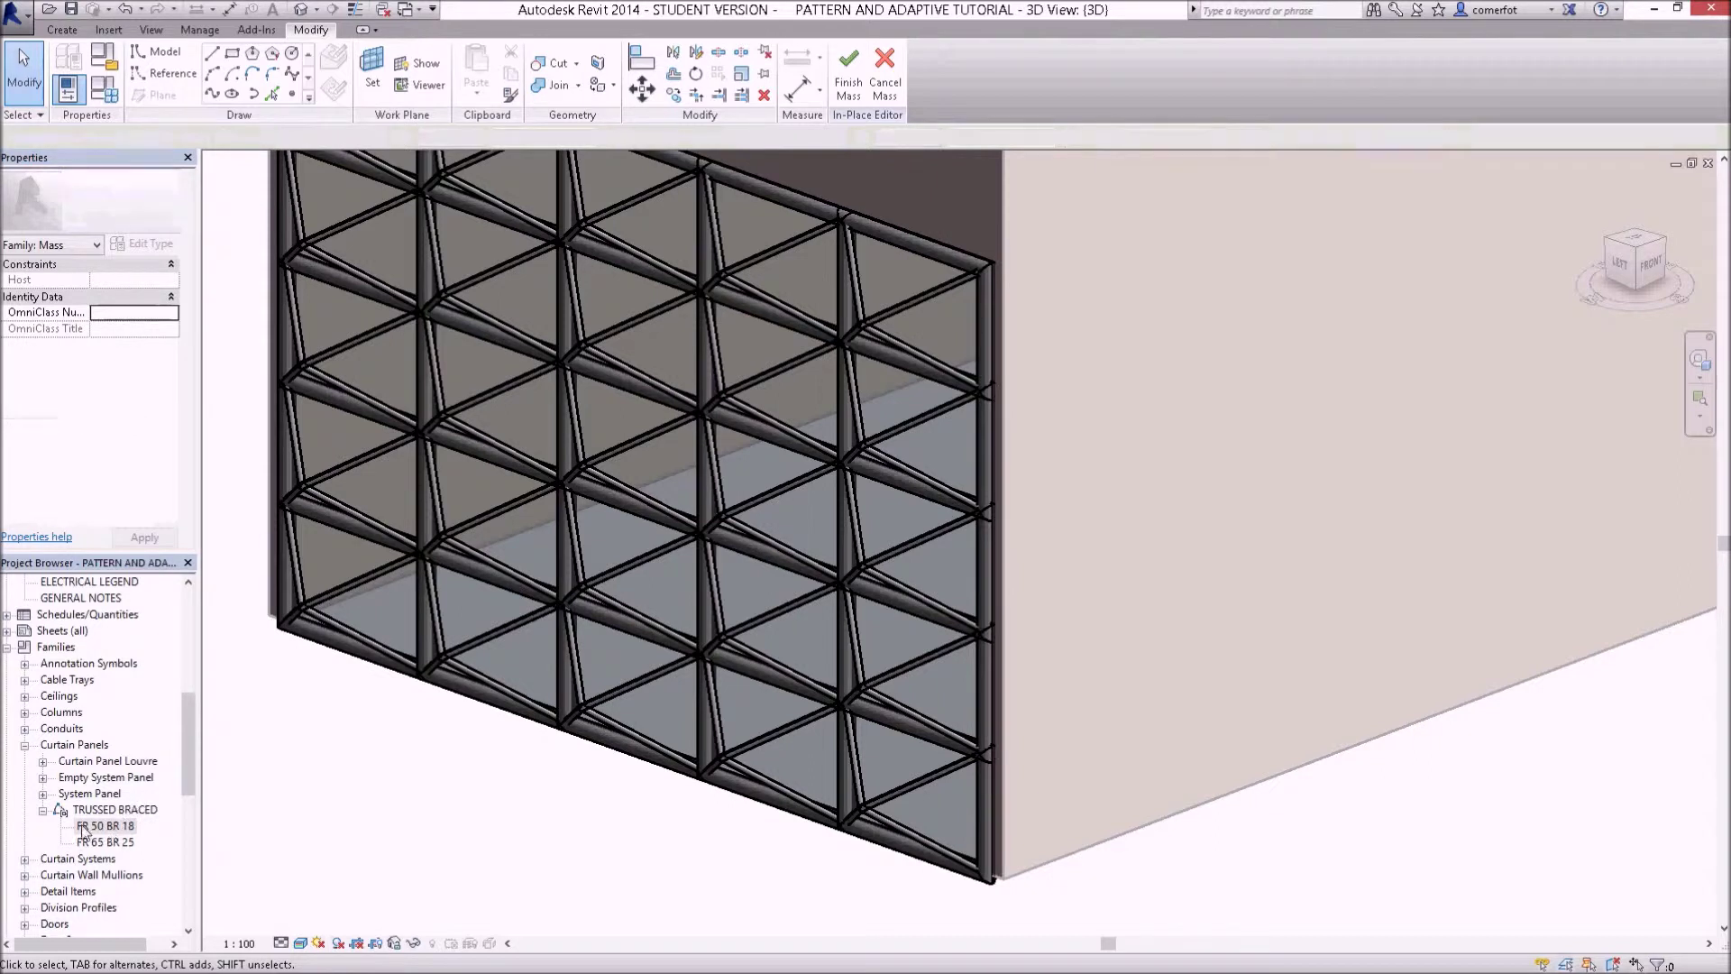
- Set the FR 50 BR 18 type's frame diameter to 50 and brace diameter to 18
{"action": "right_click", "coordinate": [125, 827]}
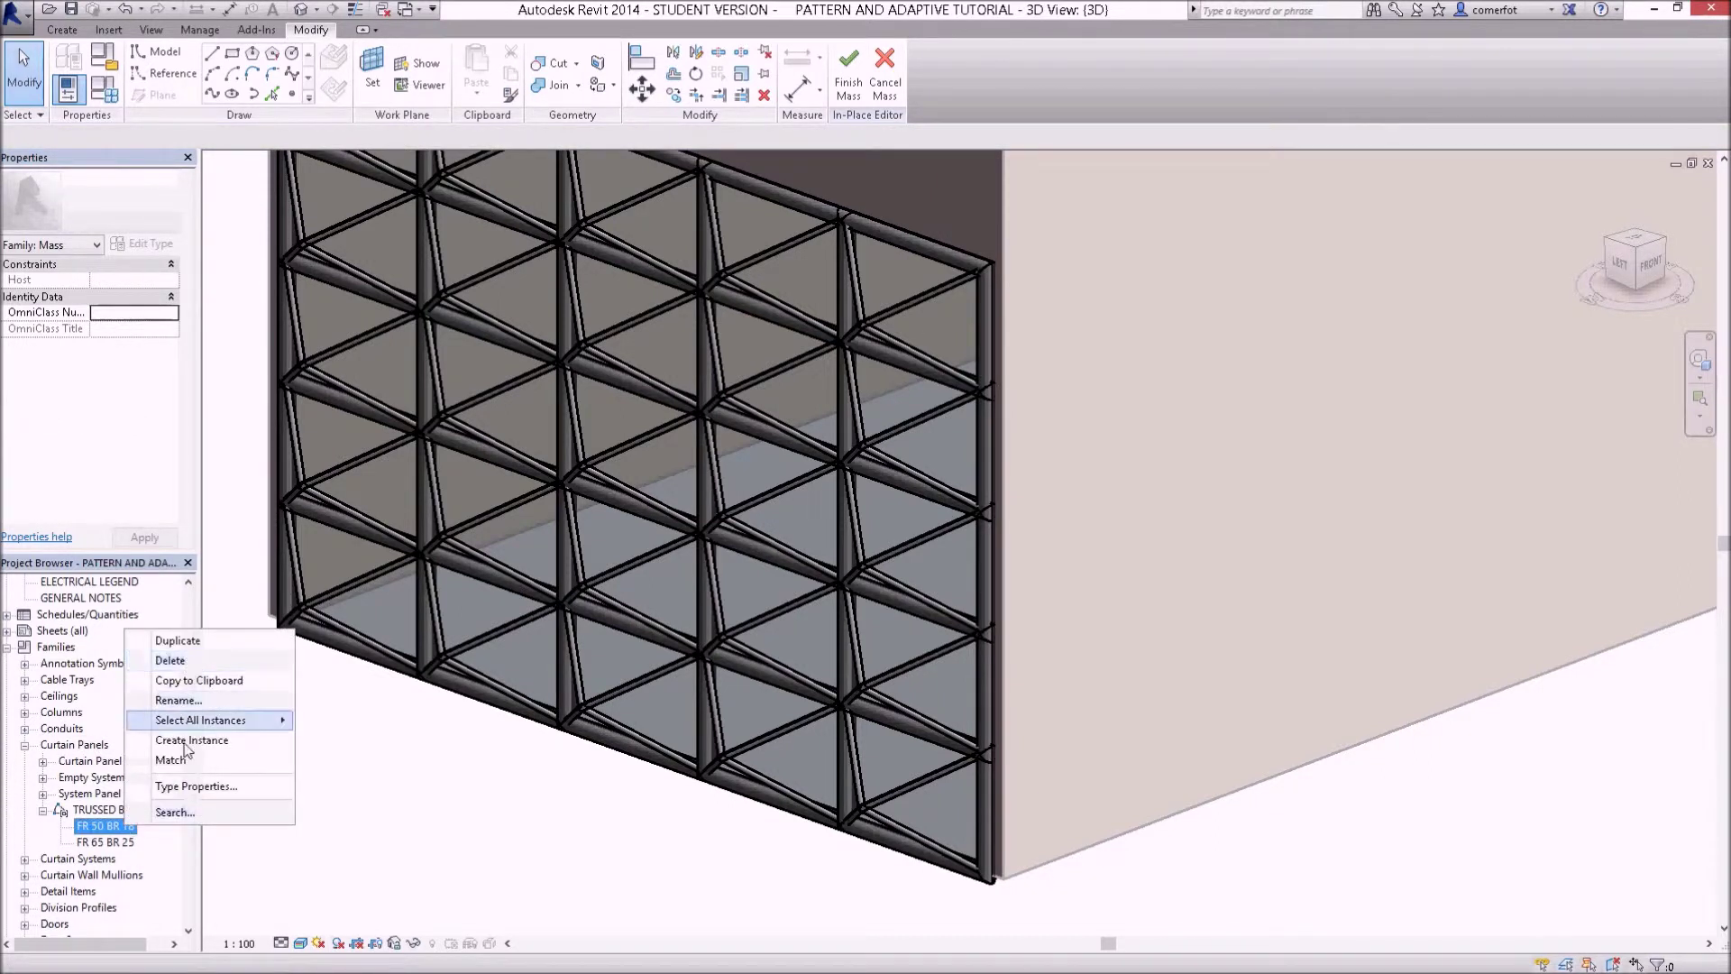
{"action": "left_click", "coordinate": [186, 788]}
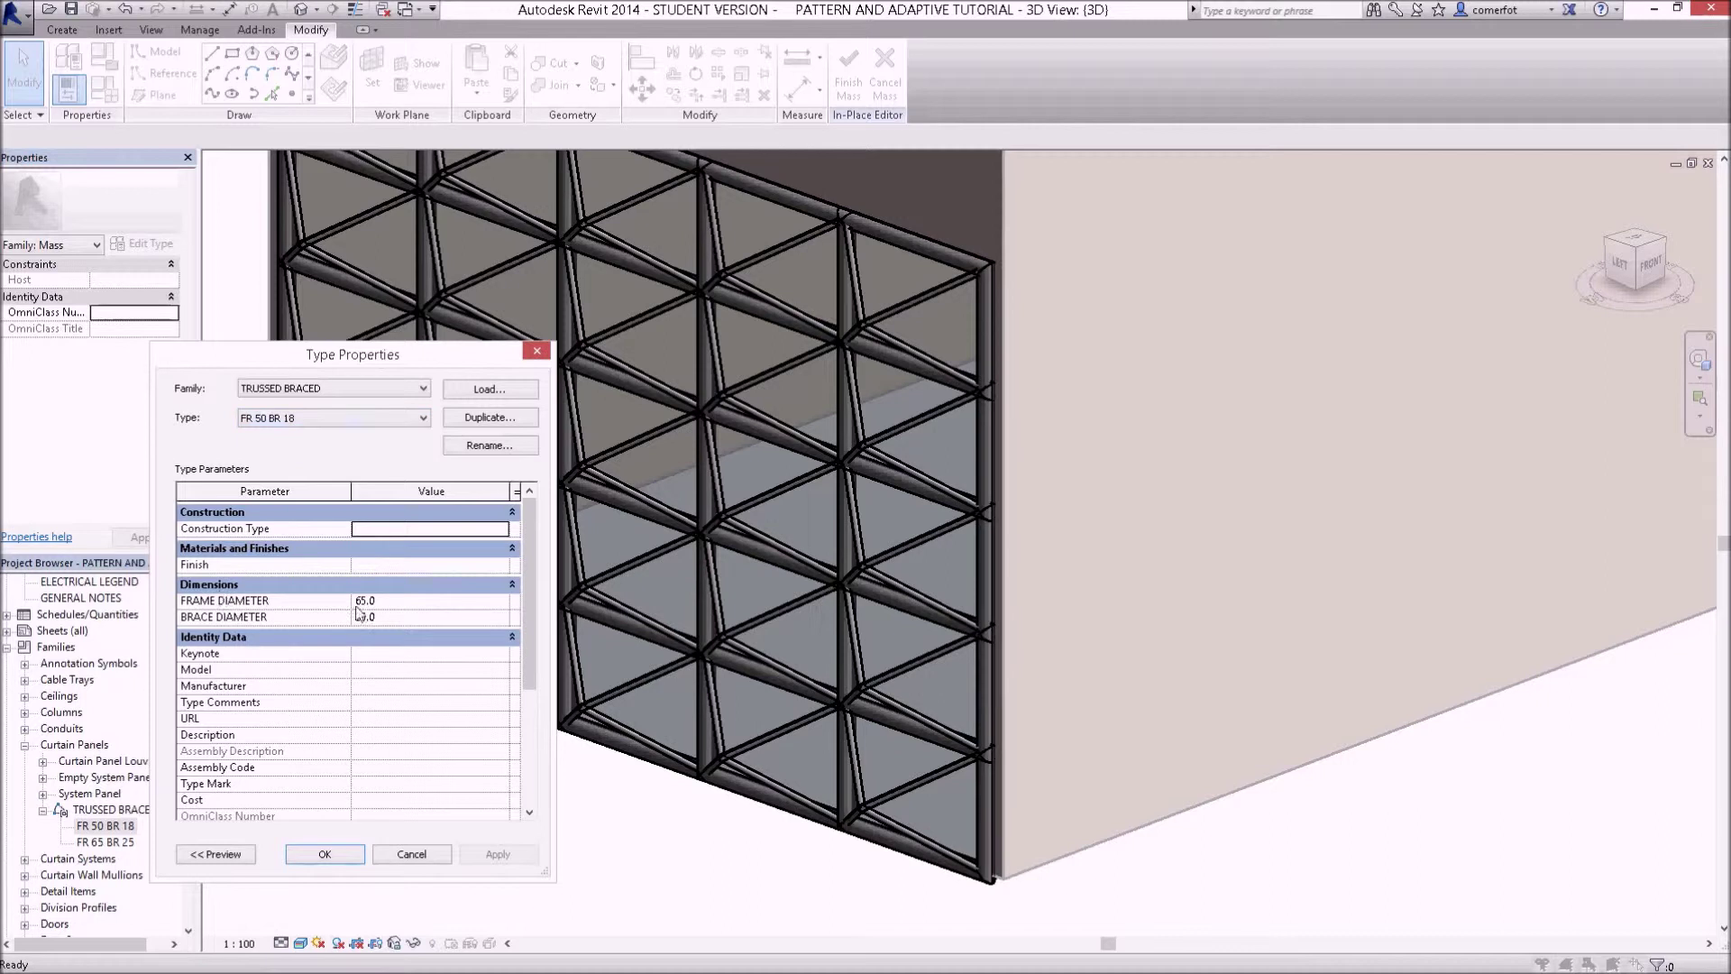
{"action": "left_click", "coordinate": [383, 601]}
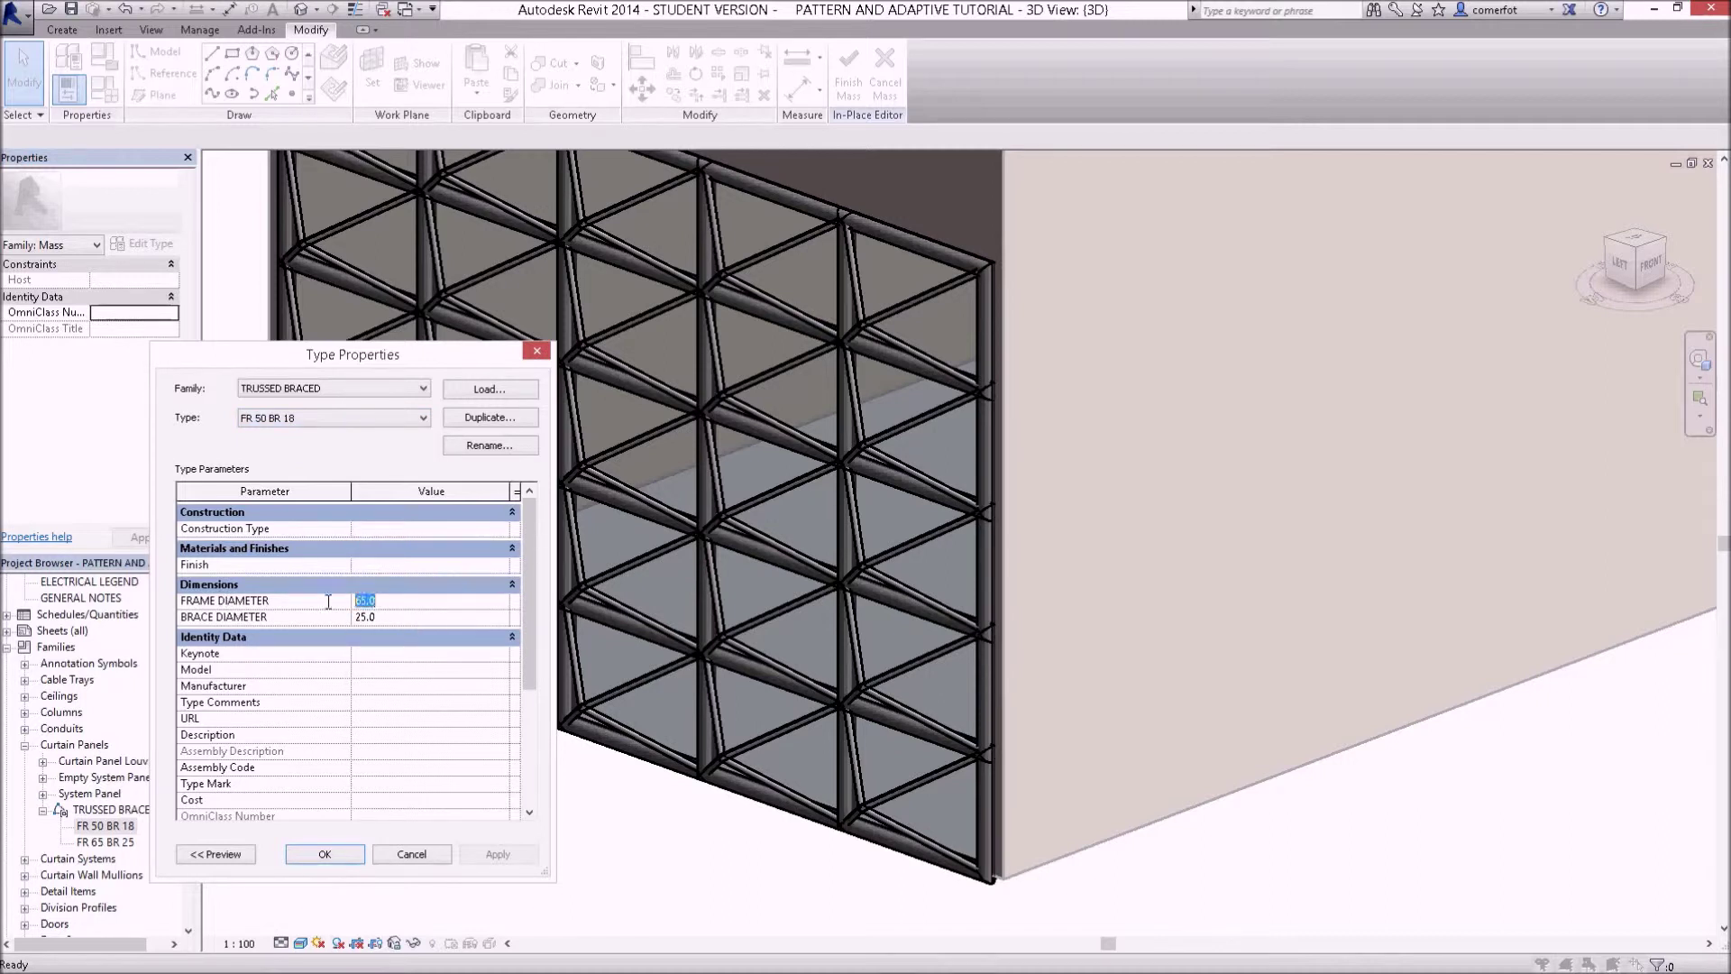
{"action": "type", "text": "5"}
{"action": "left_click", "coordinate": [392, 619]}
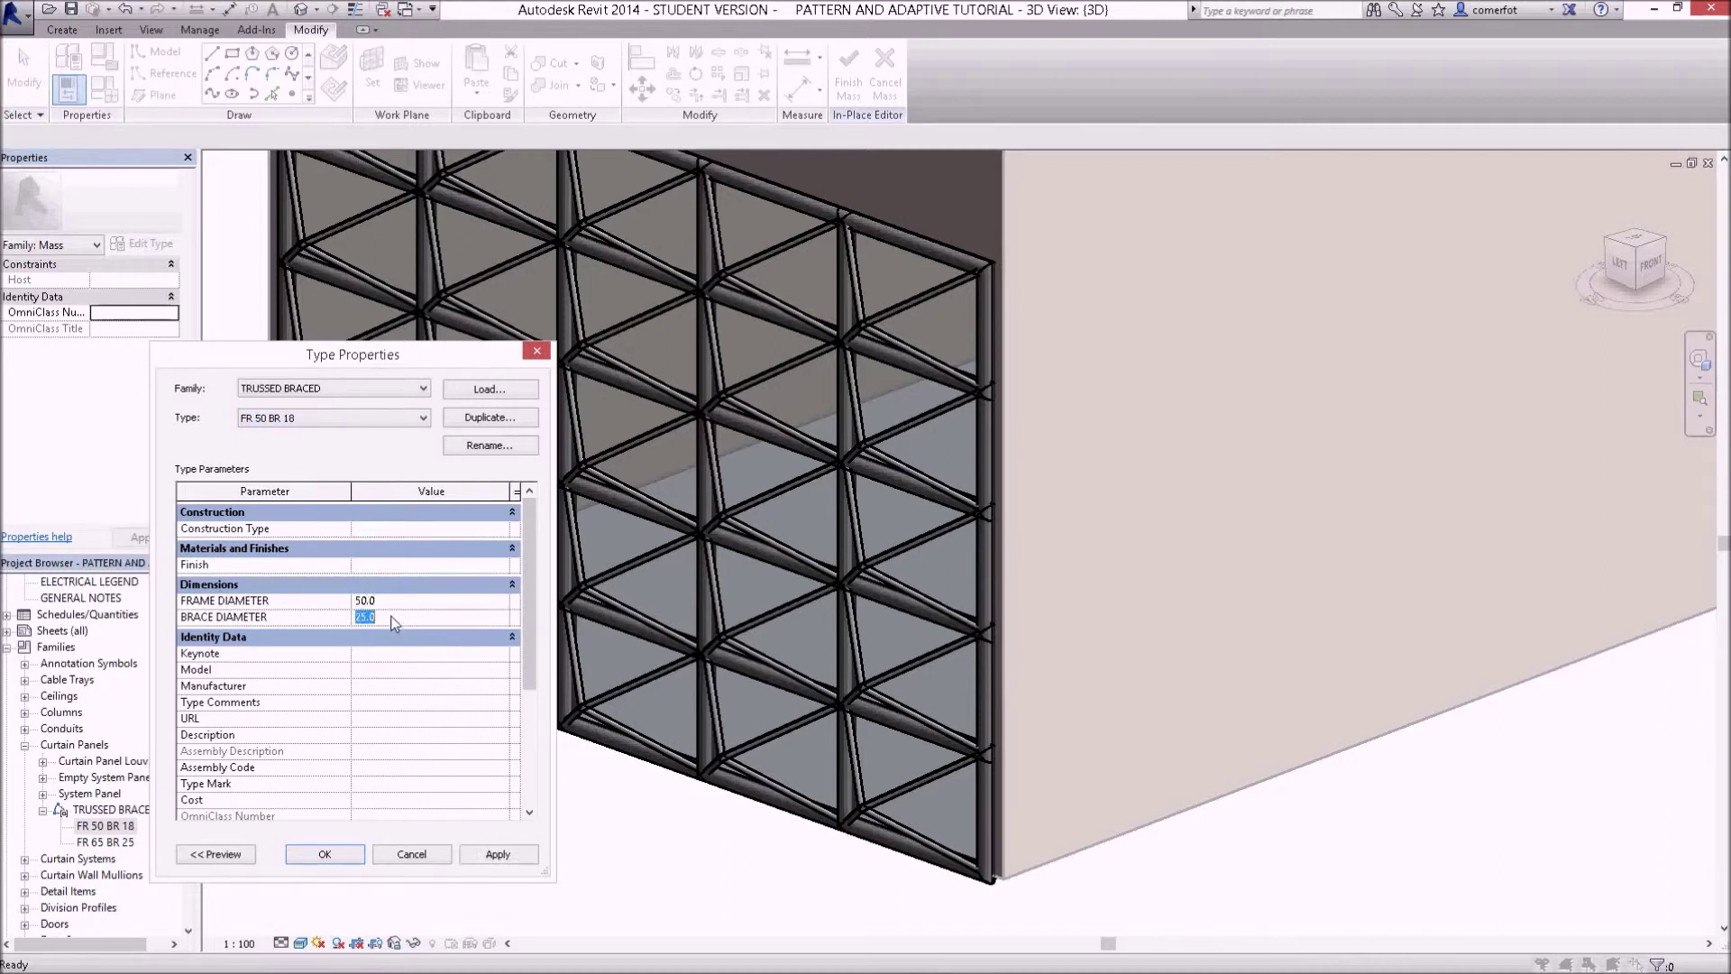
{"action": "type", "text": "18"}
{"action": "left_click", "coordinate": [325, 853]}
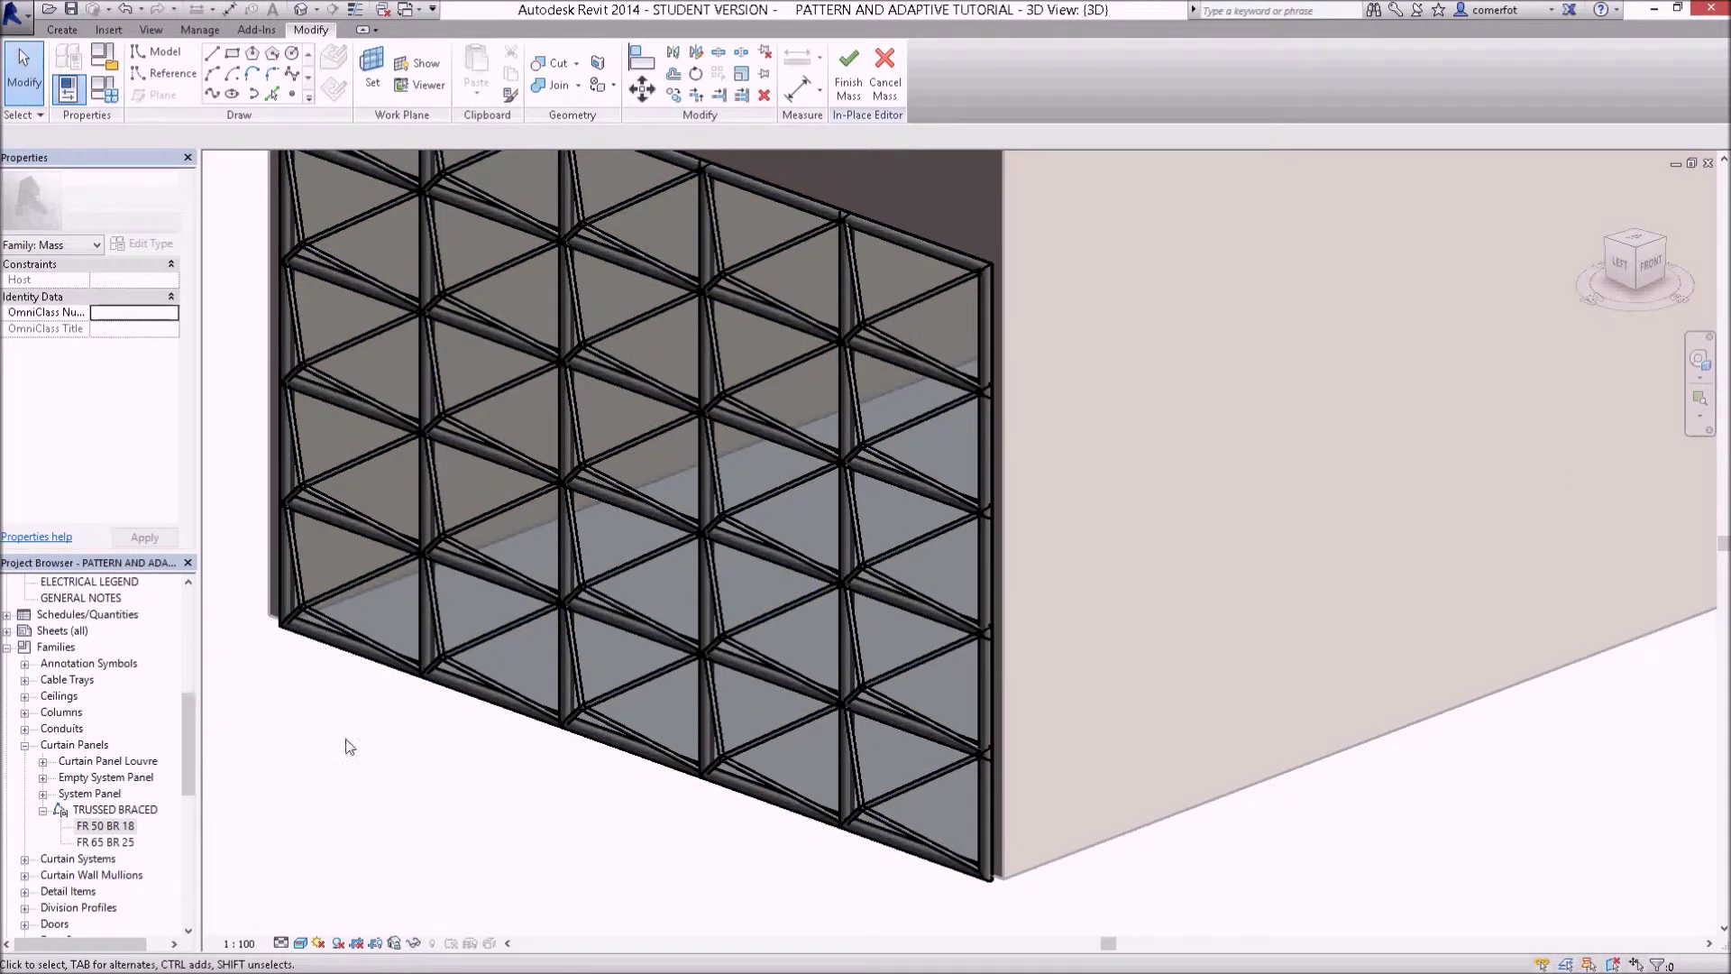
- Temporarily switch the divided surface to FR 65 BR 25 to compare the heavier truss members
{"action": "mouse_move", "coordinate": [479, 808]}
{"action": "middle_mouse_down", "text": "shift"}
{"action": "mouse_move", "coordinate": [427, 852]}
{"action": "mouse_move", "coordinate": [495, 785]}
{"action": "middle_mouse_up", "text": "shift"}
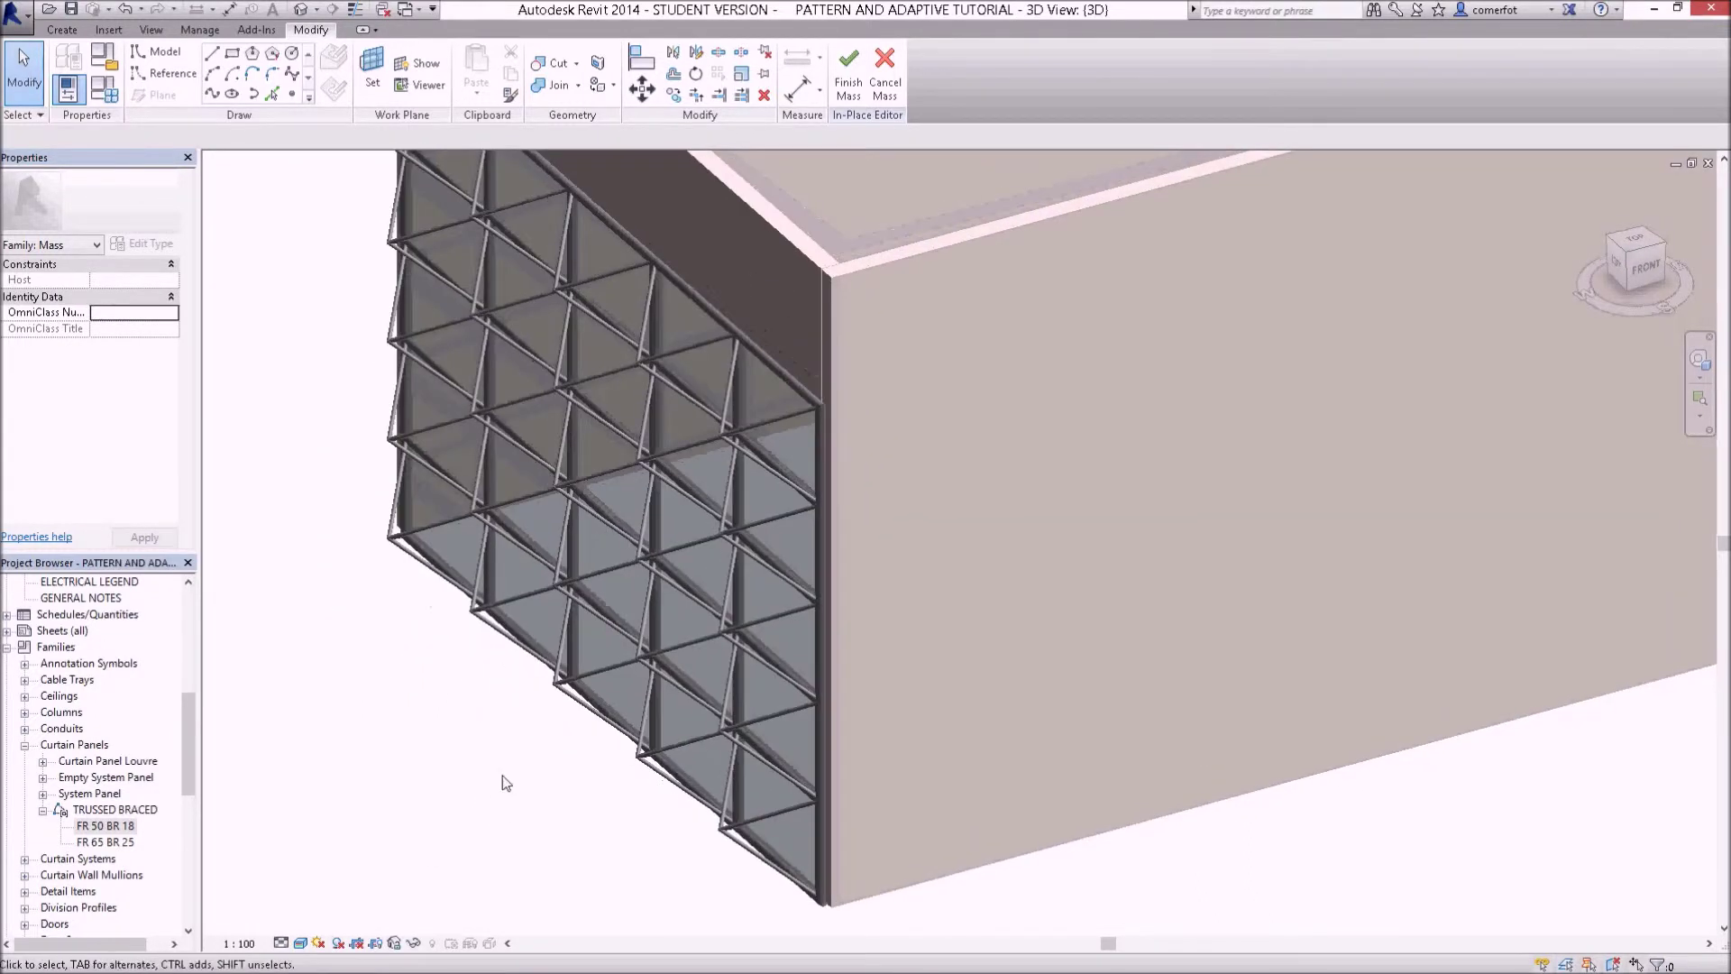
{"action": "left_click", "coordinate": [553, 696]}
{"action": "left_click", "coordinate": [92, 215]}
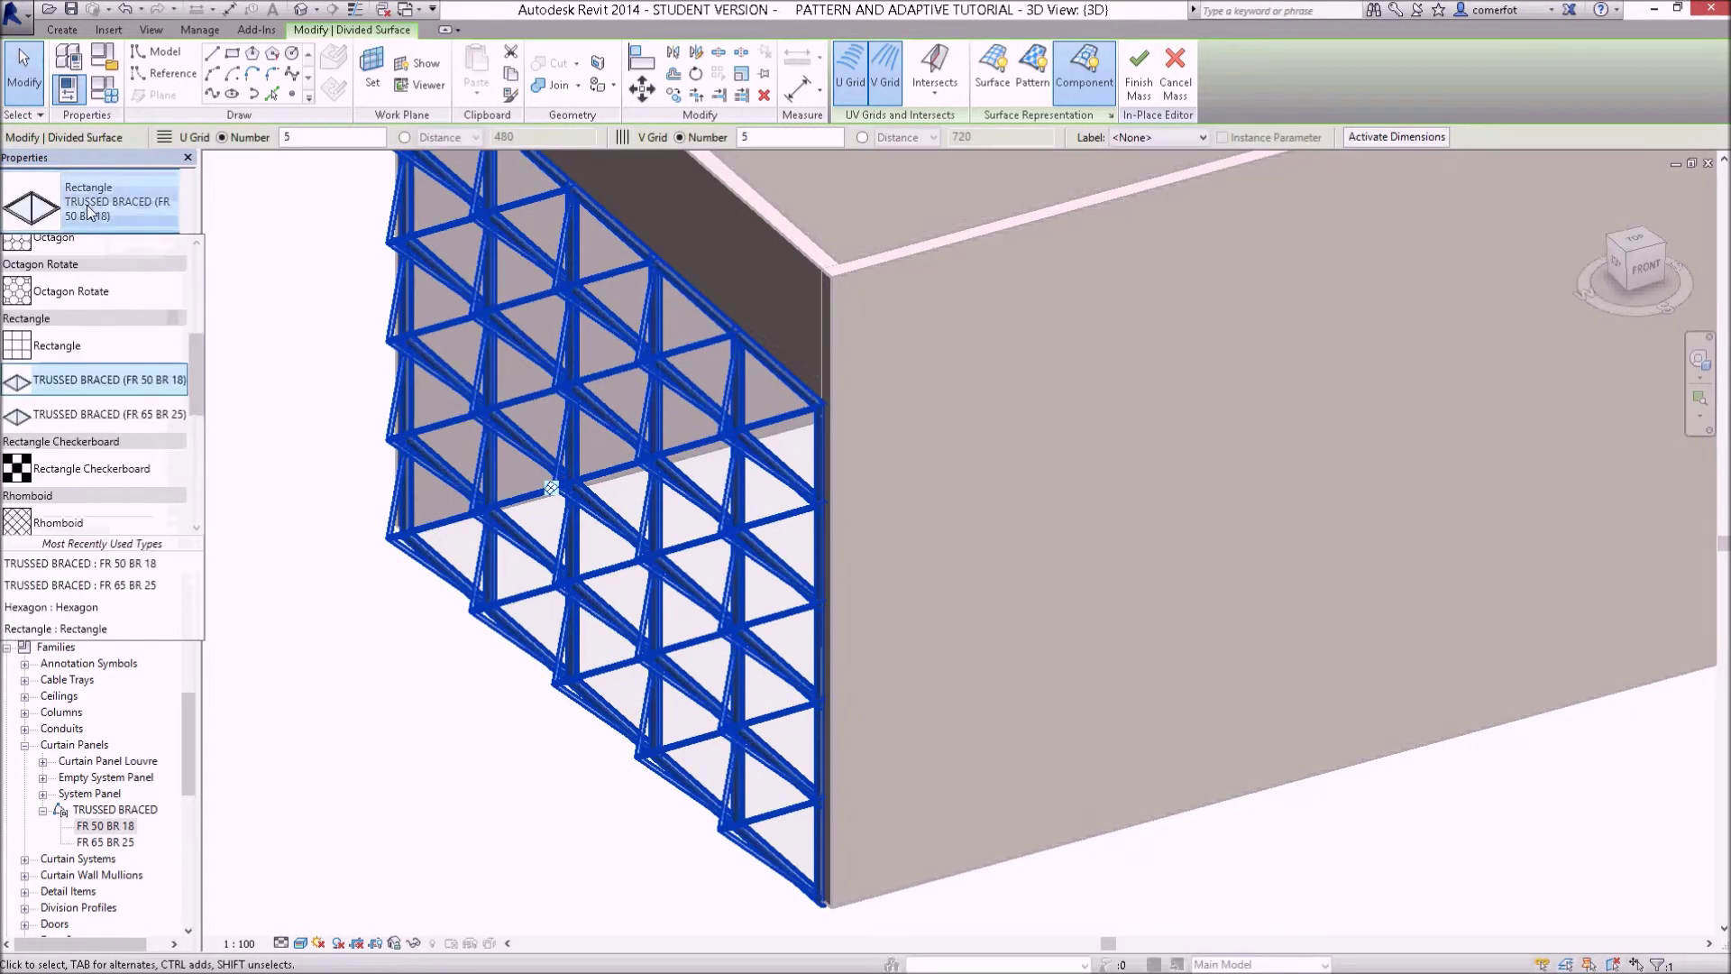
{"action": "left_click", "coordinate": [106, 429]}
{"action": "left_click", "coordinate": [342, 677]}
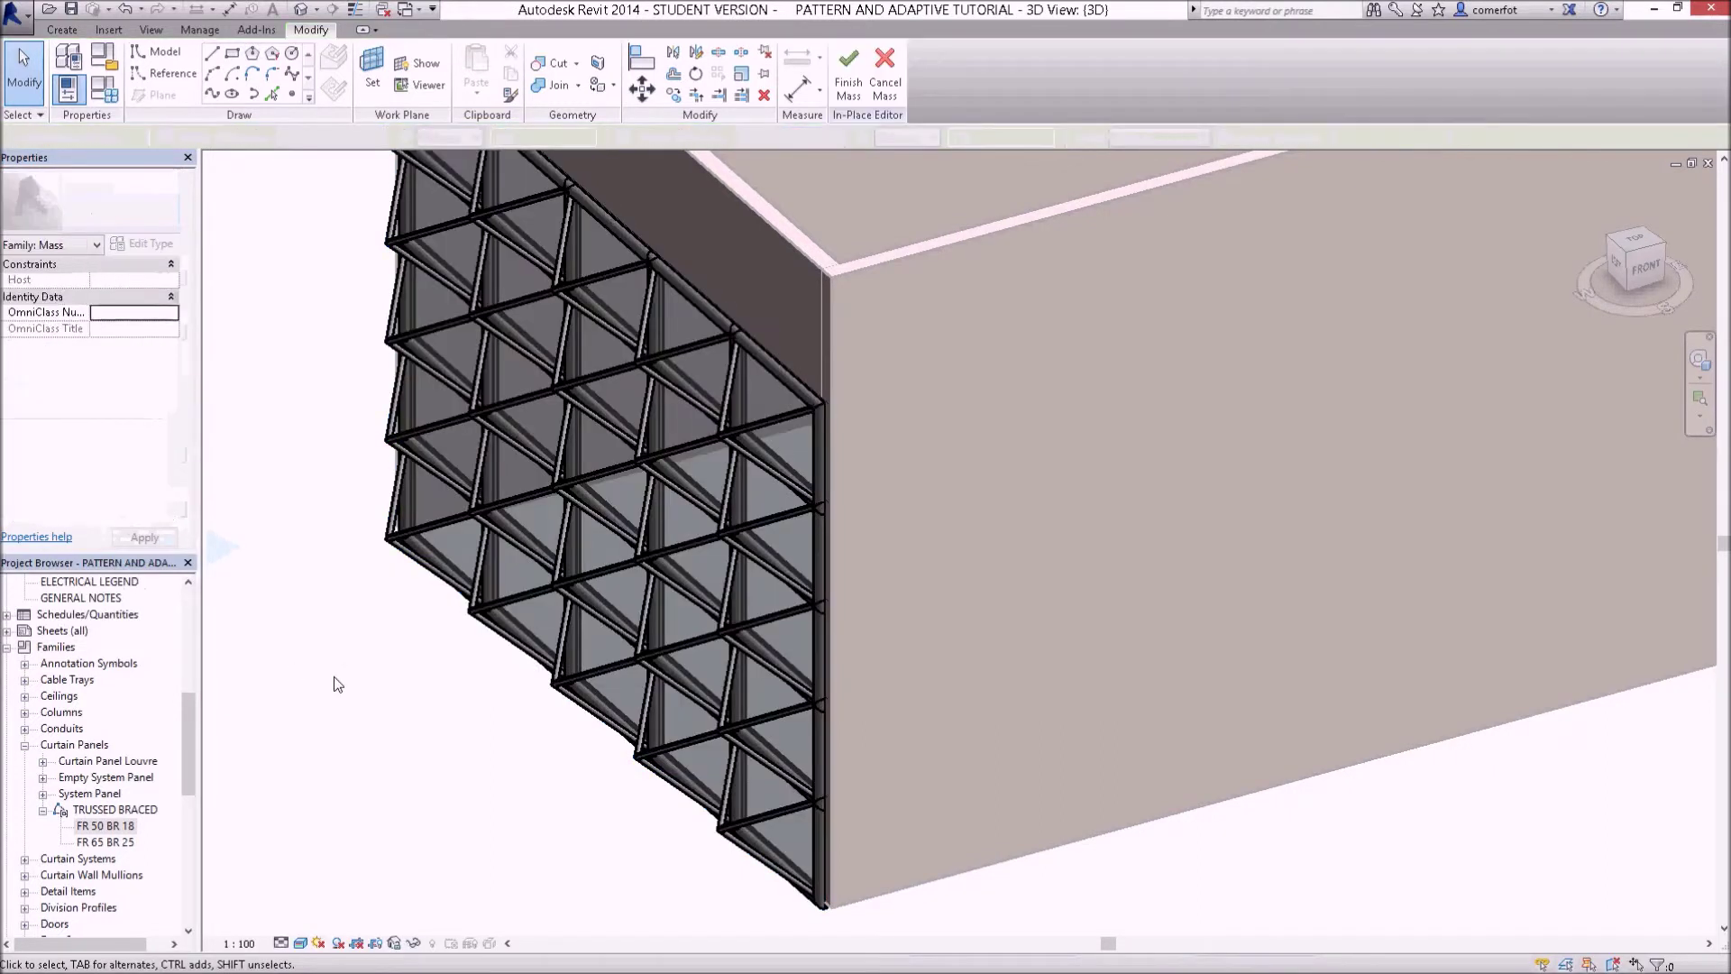
- Switch the divided surface back to the slimmer FR 50 BR 18 panel type
{"action": "left_click", "coordinate": [571, 684]}
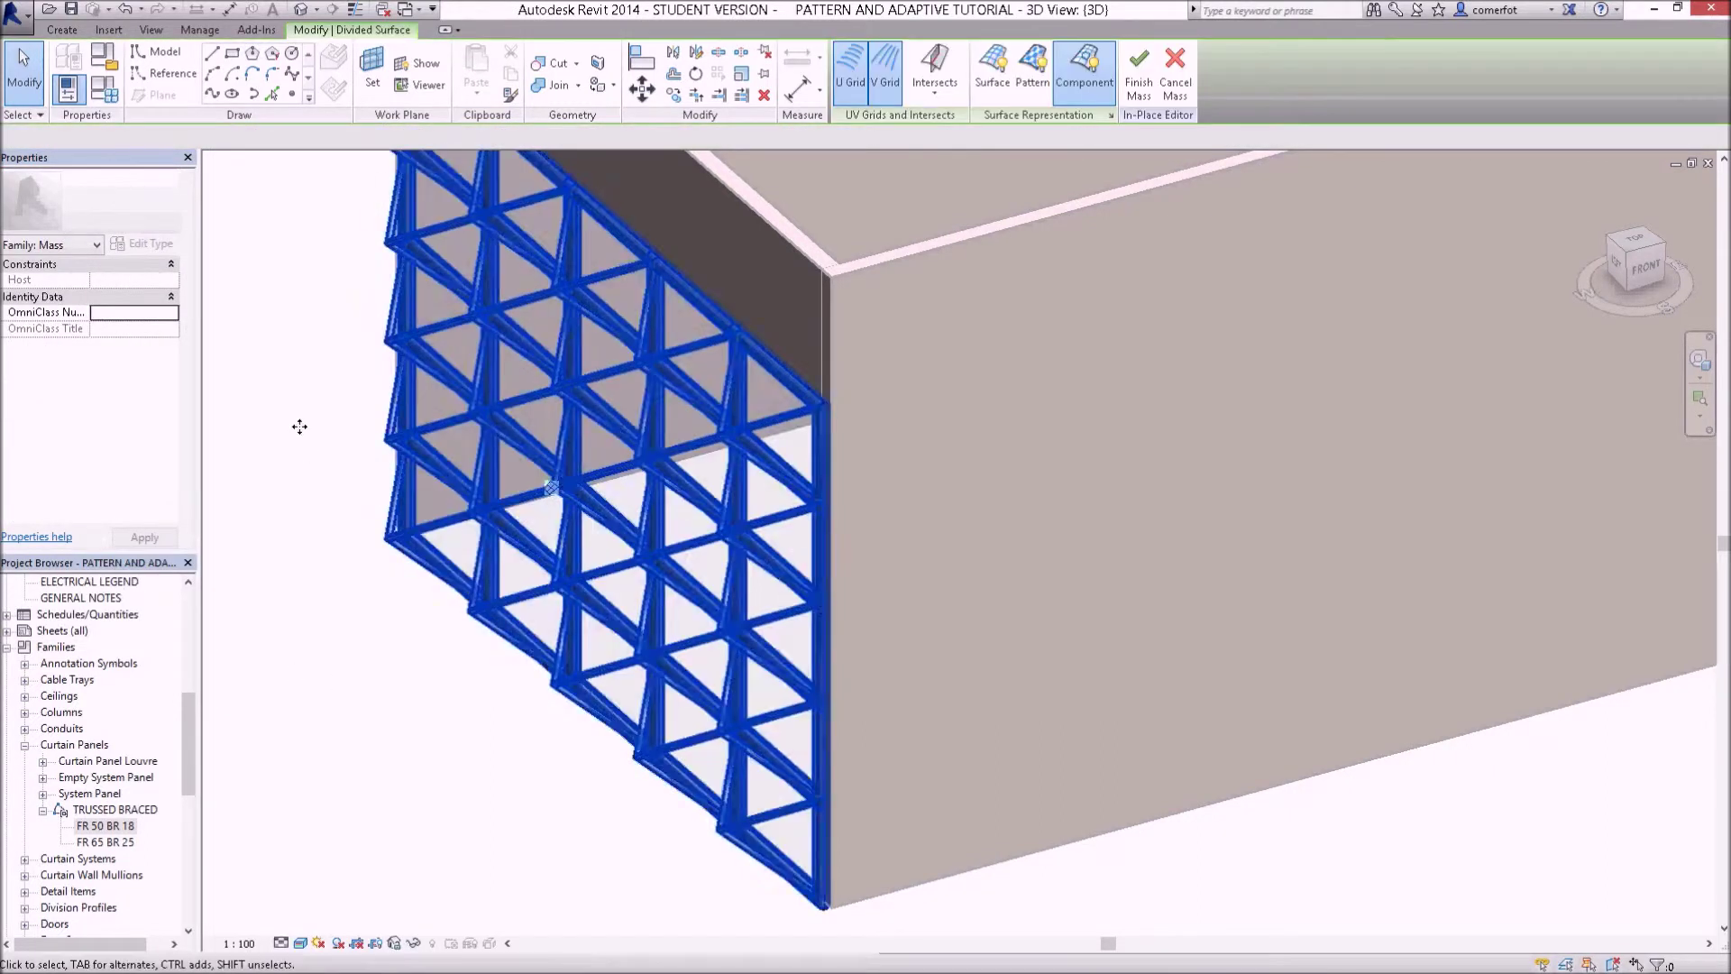
{"action": "left_click", "coordinate": [115, 217]}
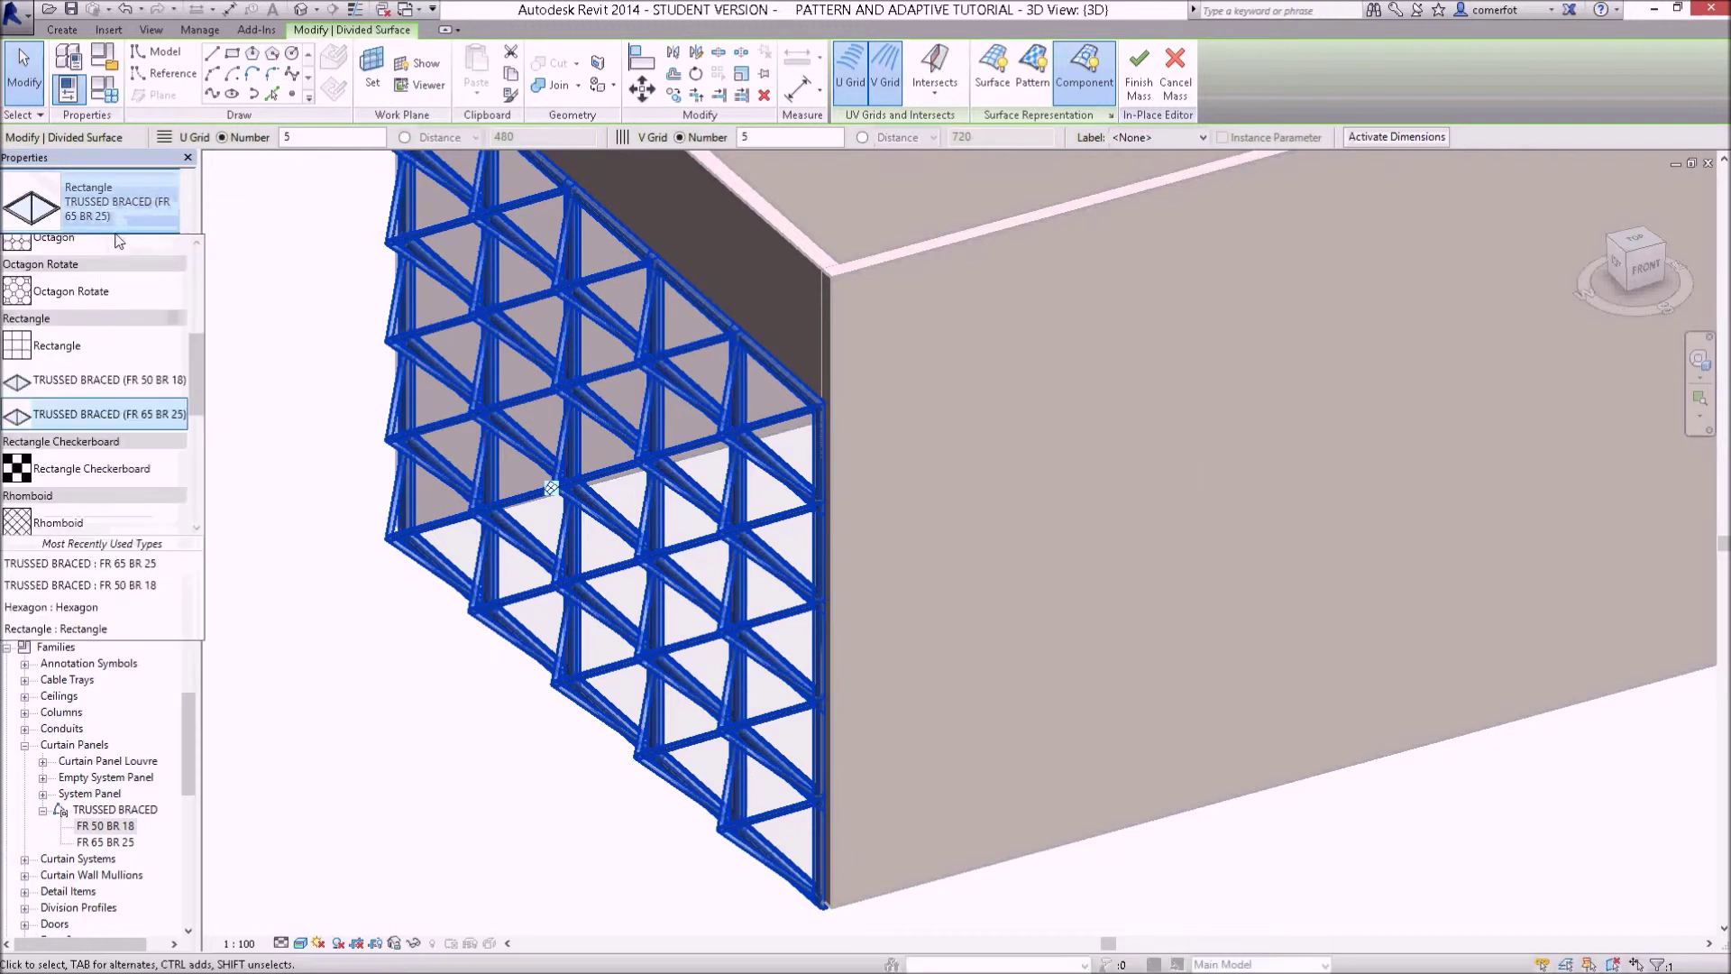
{"action": "left_click", "coordinate": [106, 397]}
{"action": "left_click", "coordinate": [422, 726]}
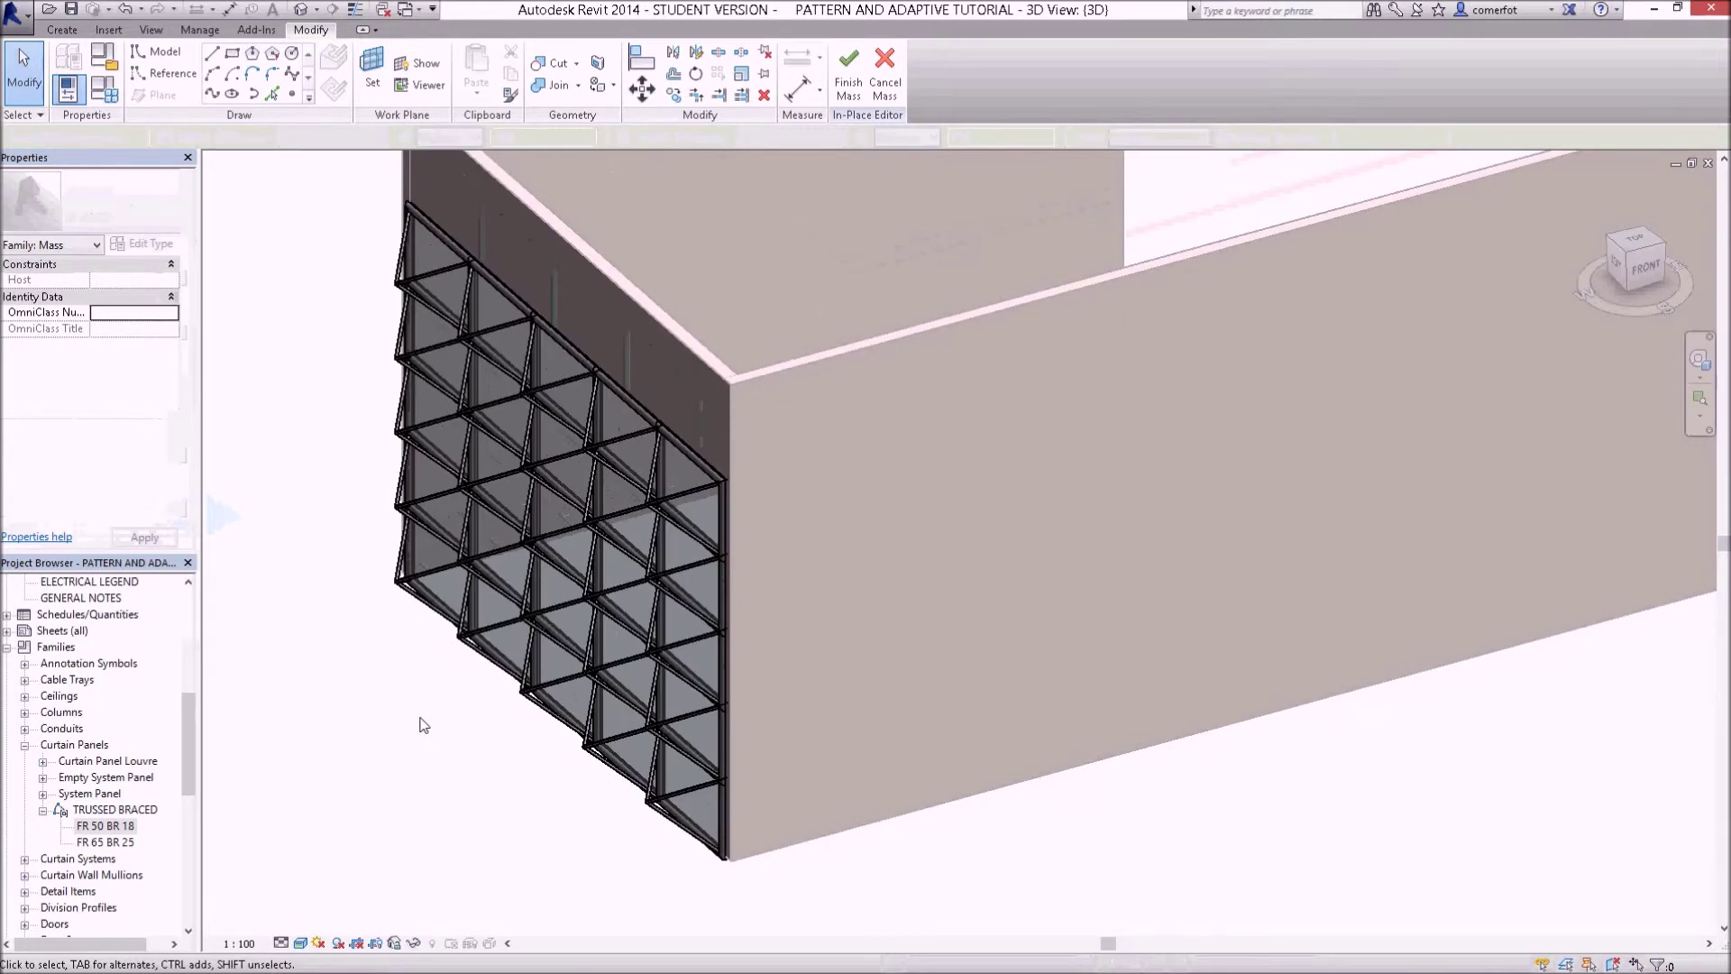
{"action": "scroll", "coordinate": [422, 725], "scroll_direction": "down", "scroll_amount": 3}
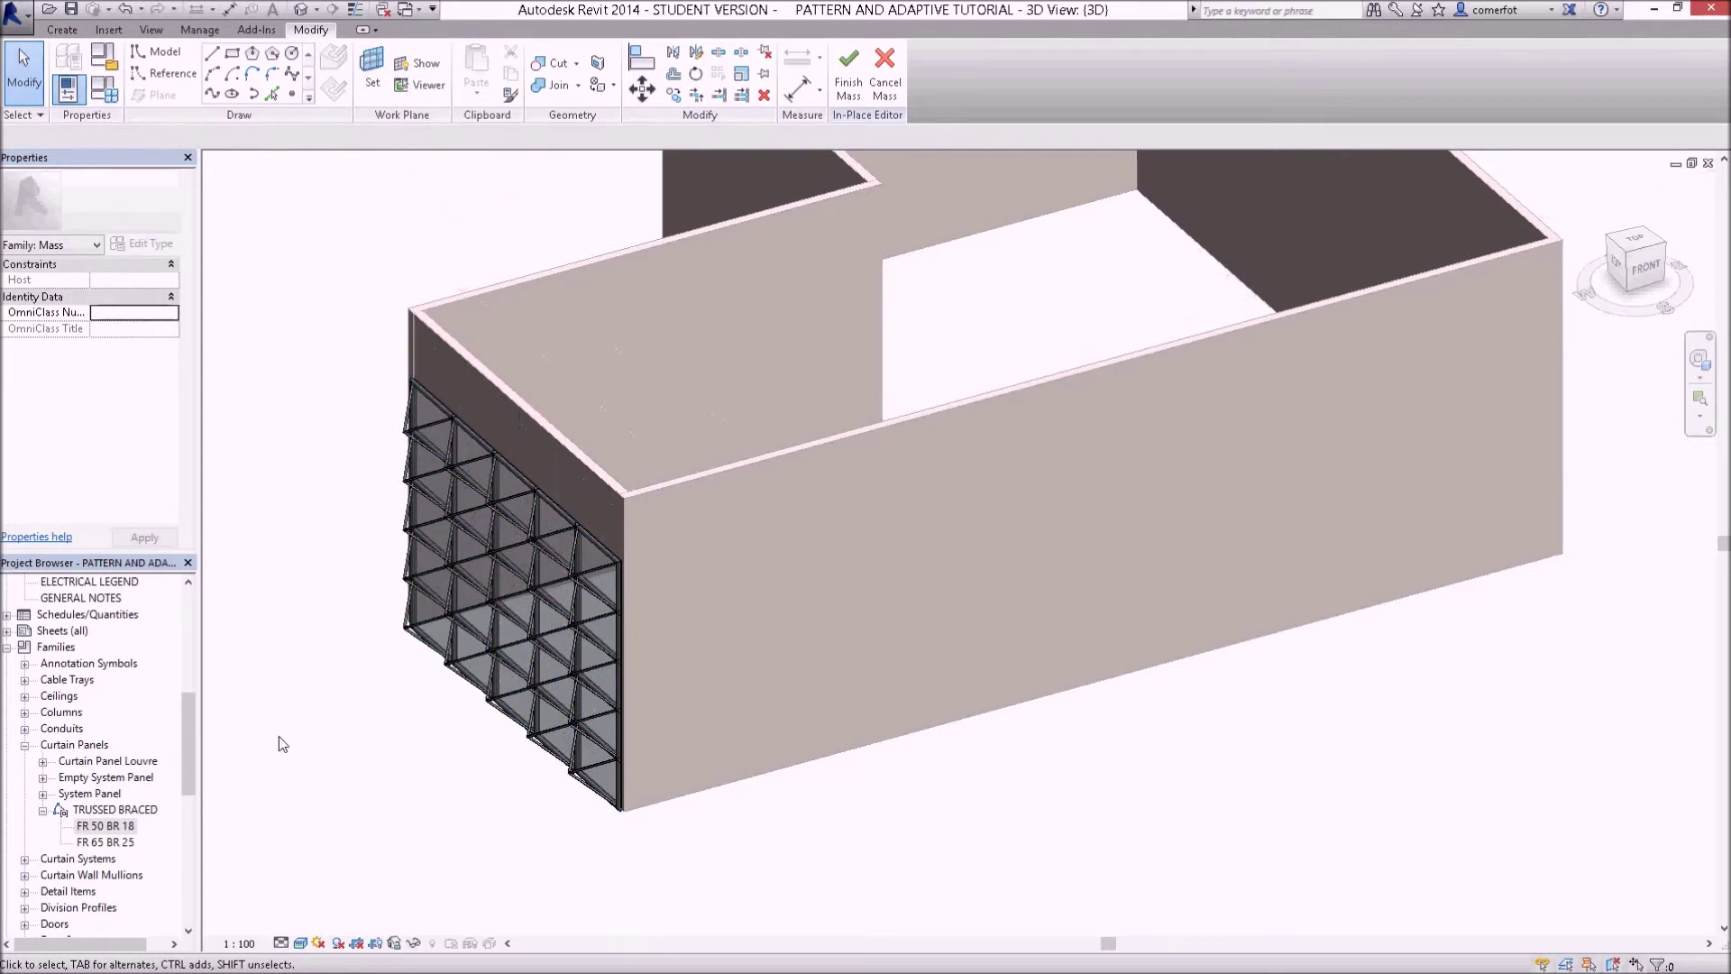
- Open the Lower Level floor plan and zoom to the zigzag panel surface
{"action": "left_click", "coordinate": [193, 667]}
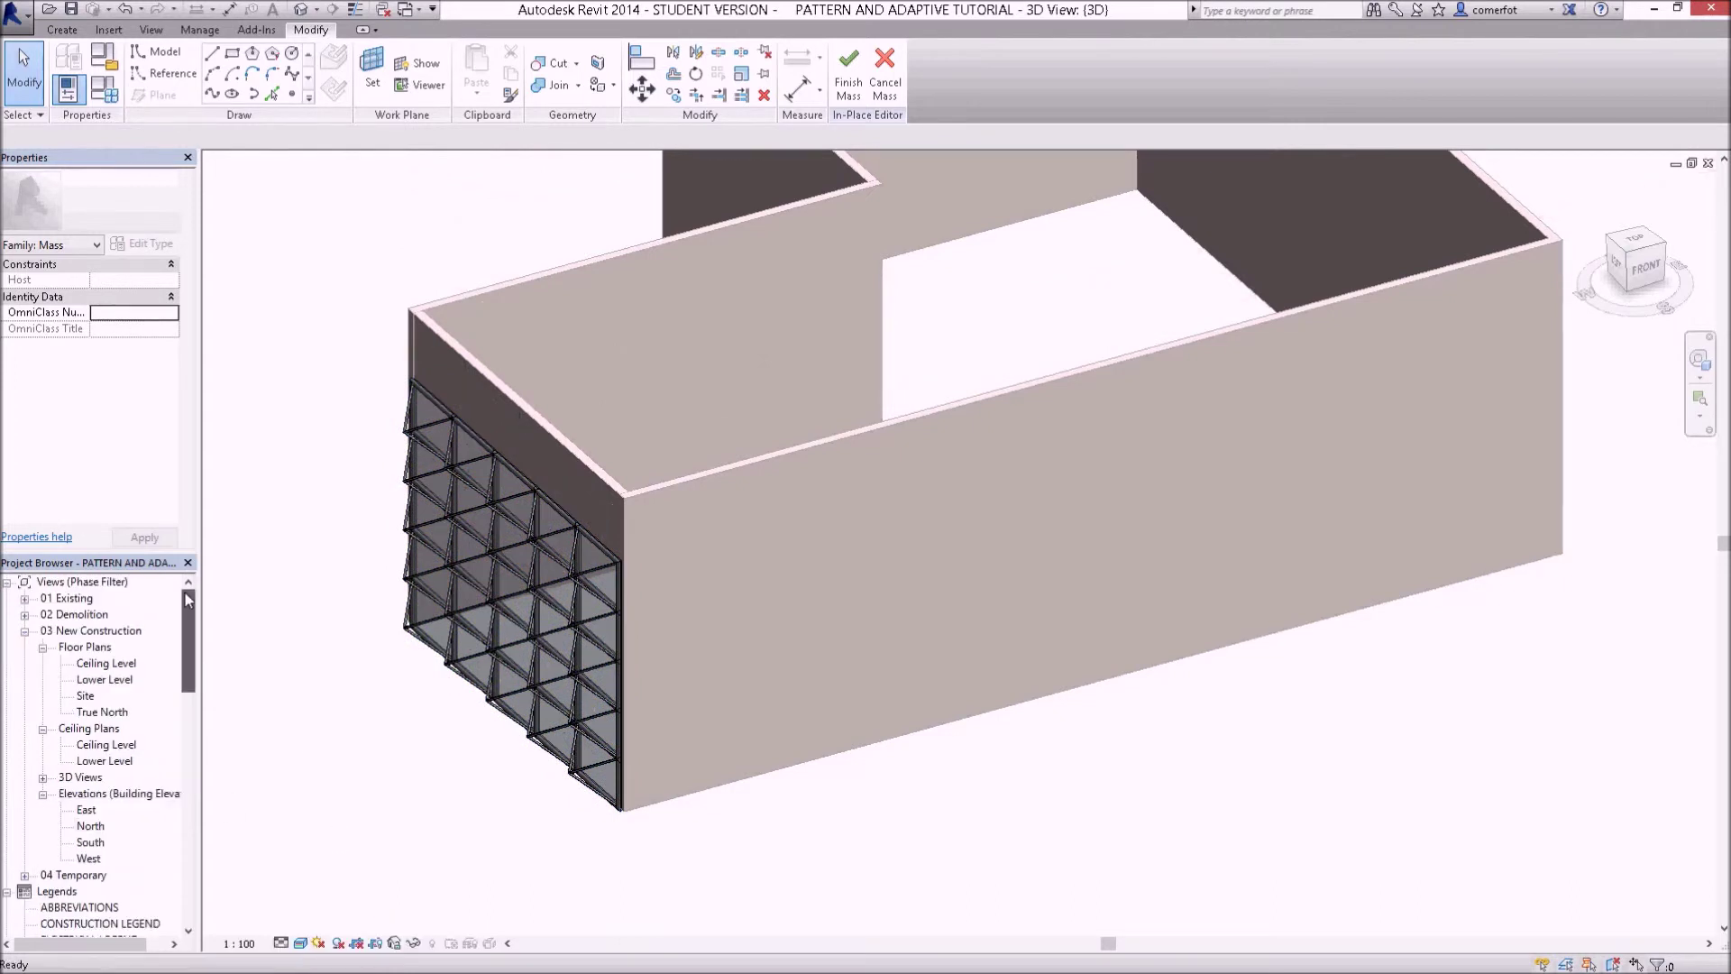
{"action": "double_click", "coordinate": [105, 680]}
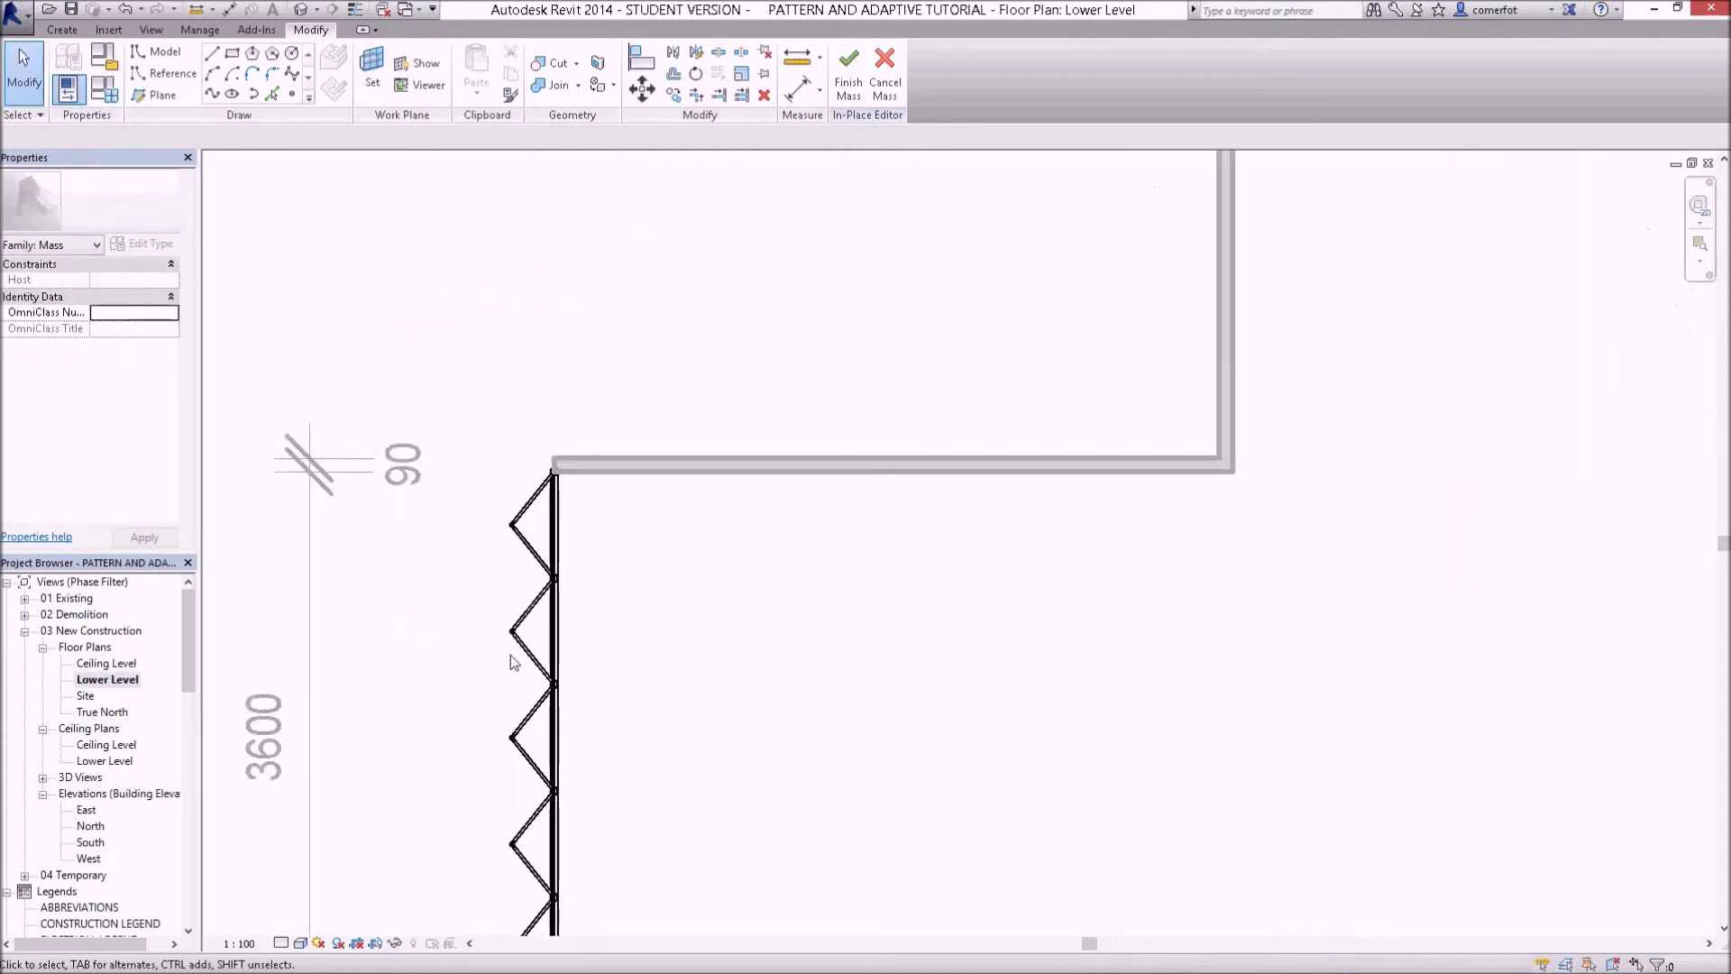
{"action": "scroll", "coordinate": [511, 654], "scroll_direction": "down", "scroll_amount": 3}
{"action": "scroll", "coordinate": [712, 596], "scroll_direction": "down", "scroll_amount": 1}
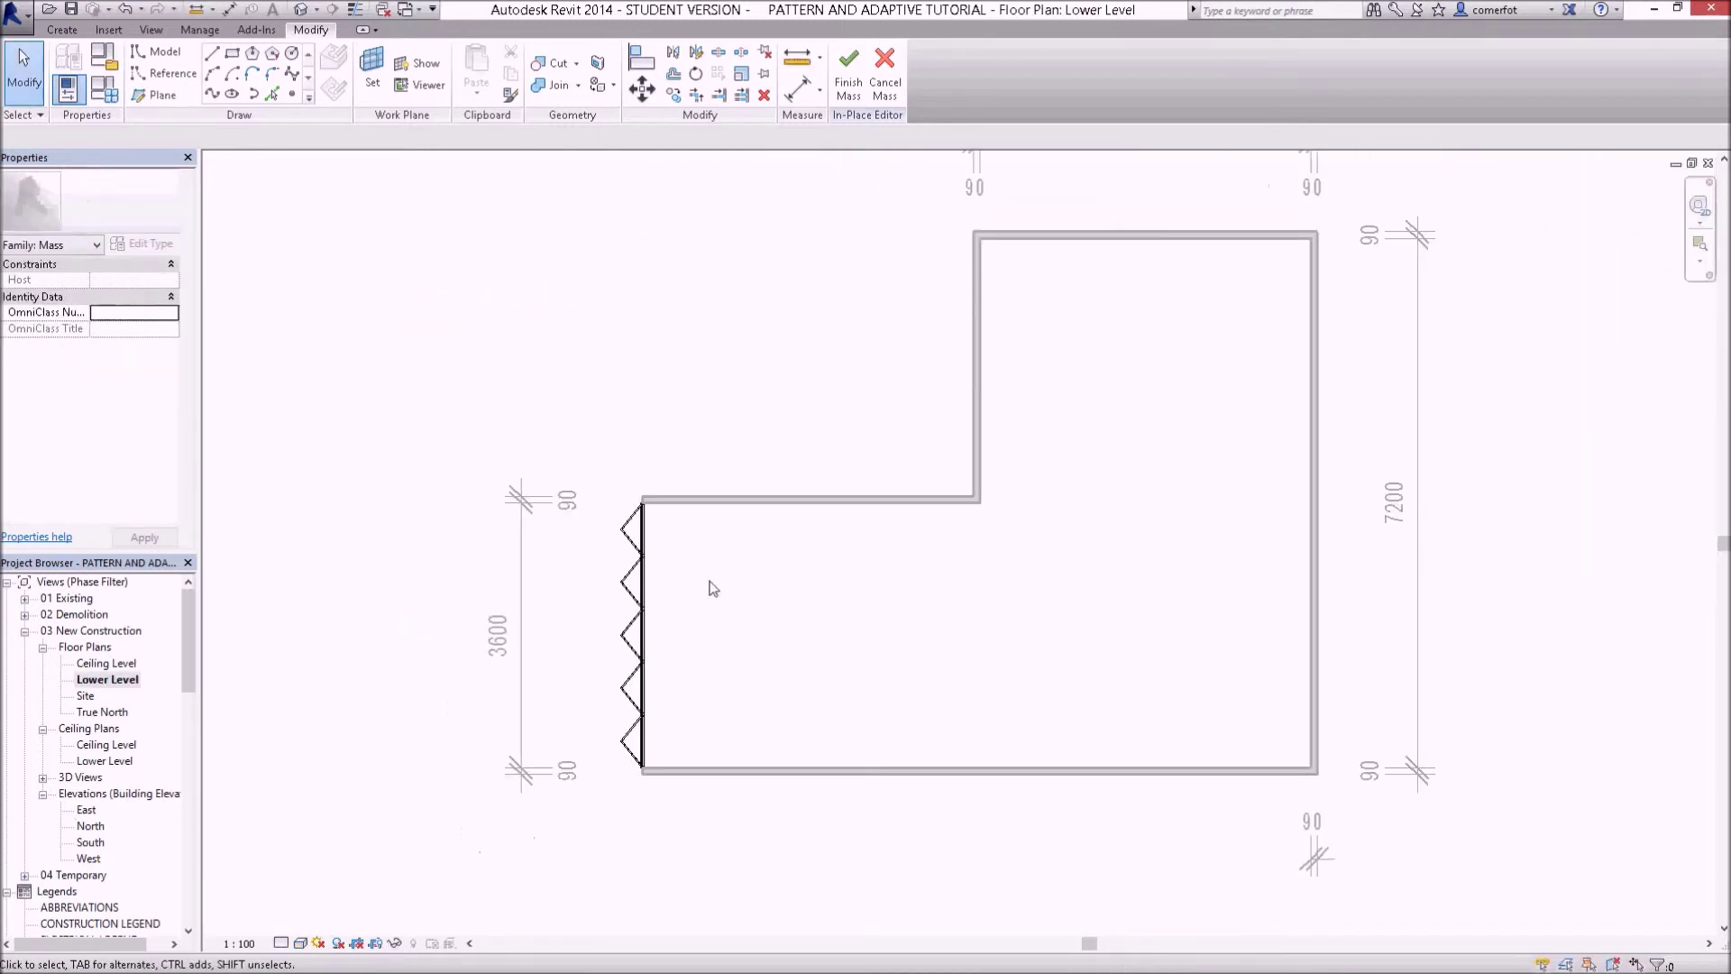
- Rotate the zigzag divided surface 180° so its triangles point into the building
{"action": "left_click", "coordinate": [644, 645]}
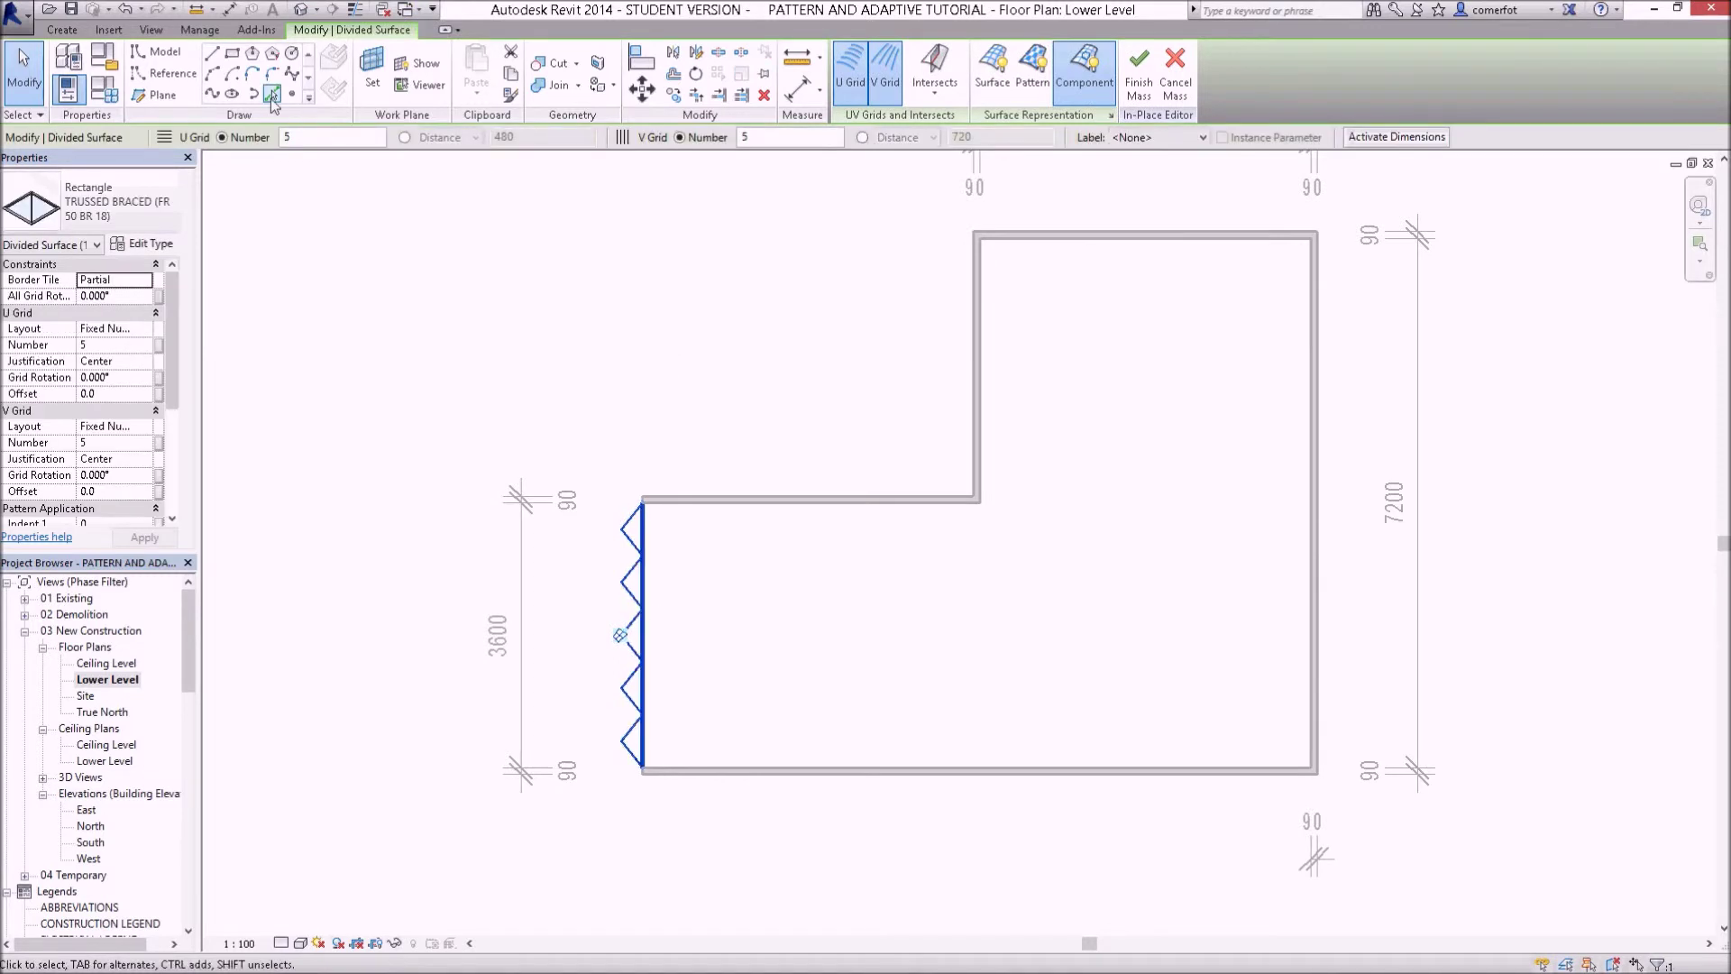
{"action": "left_click", "coordinate": [697, 75]}
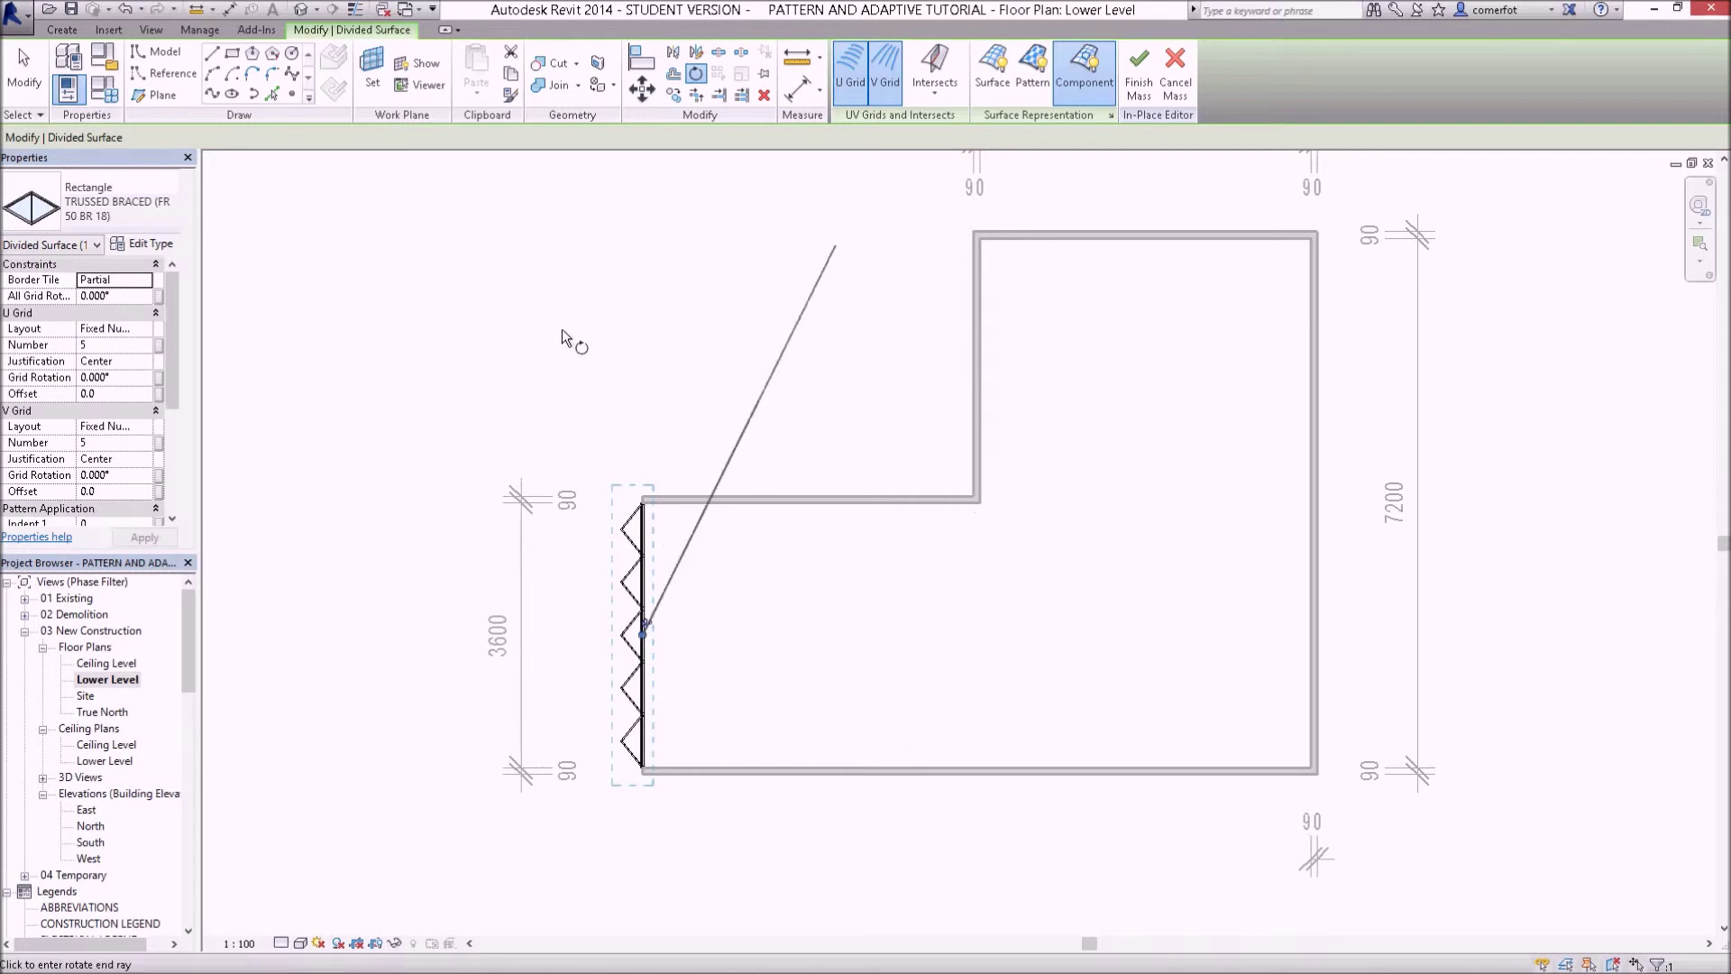
{"action": "left_click", "coordinate": [758, 401]}
{"action": "type", "text": "180"}
{"action": "key", "text": "Return"}
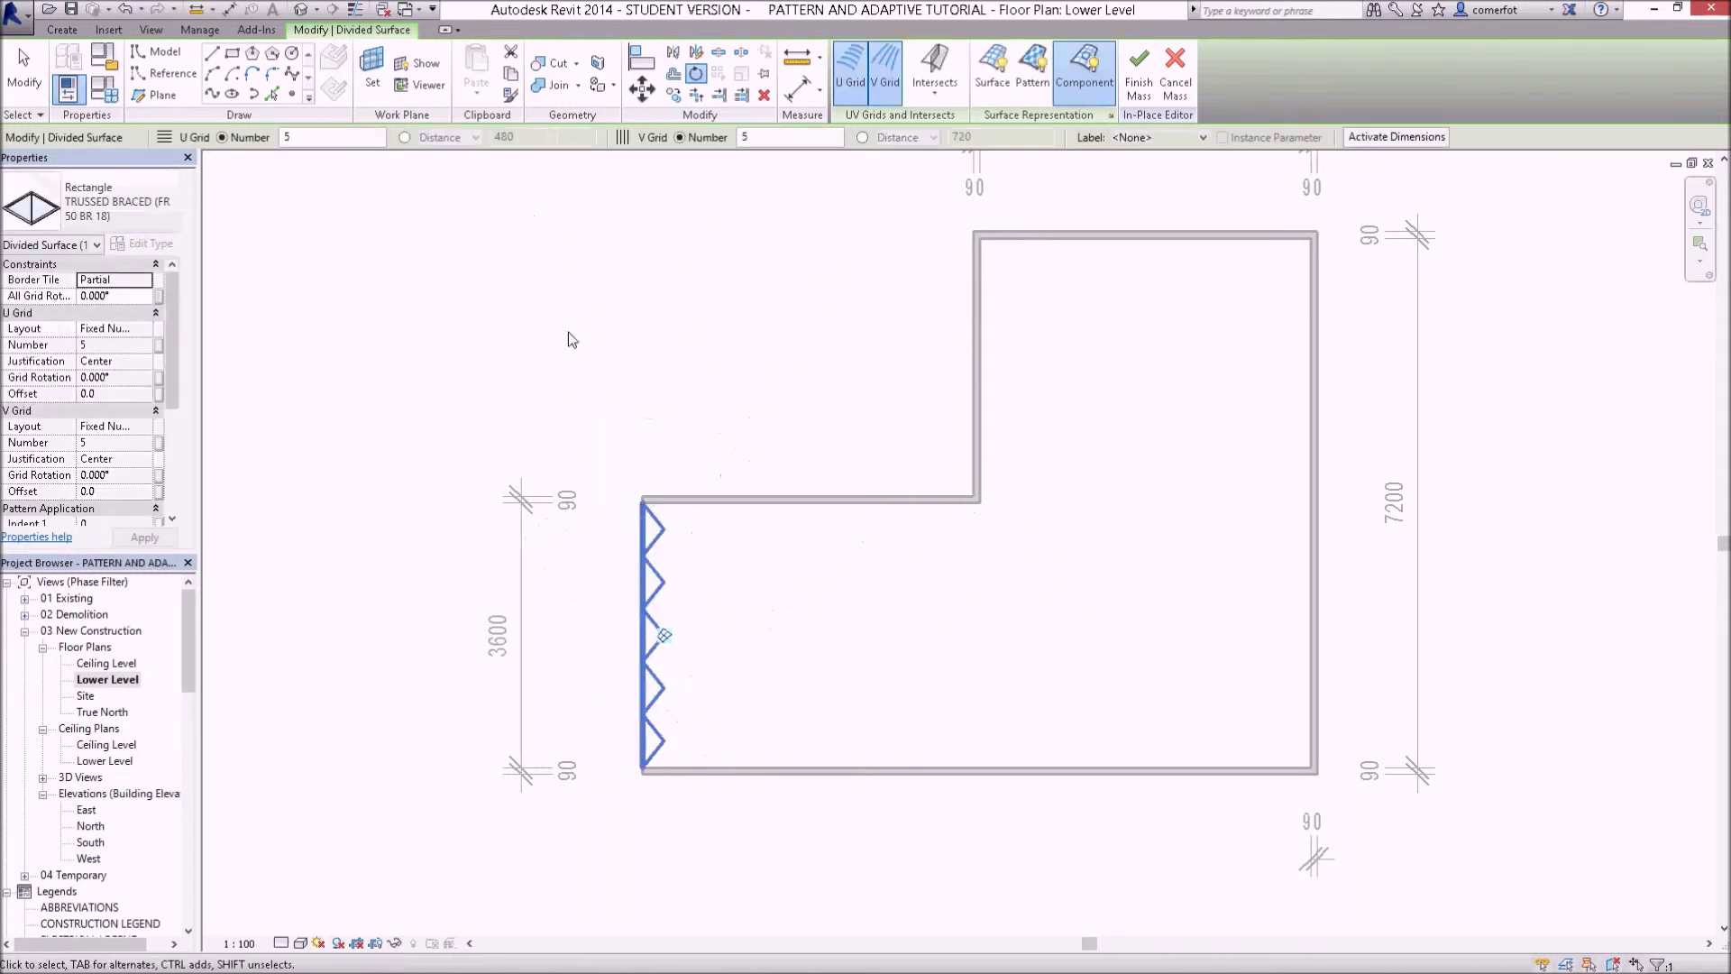
{"action": "left_click", "coordinate": [767, 401]}
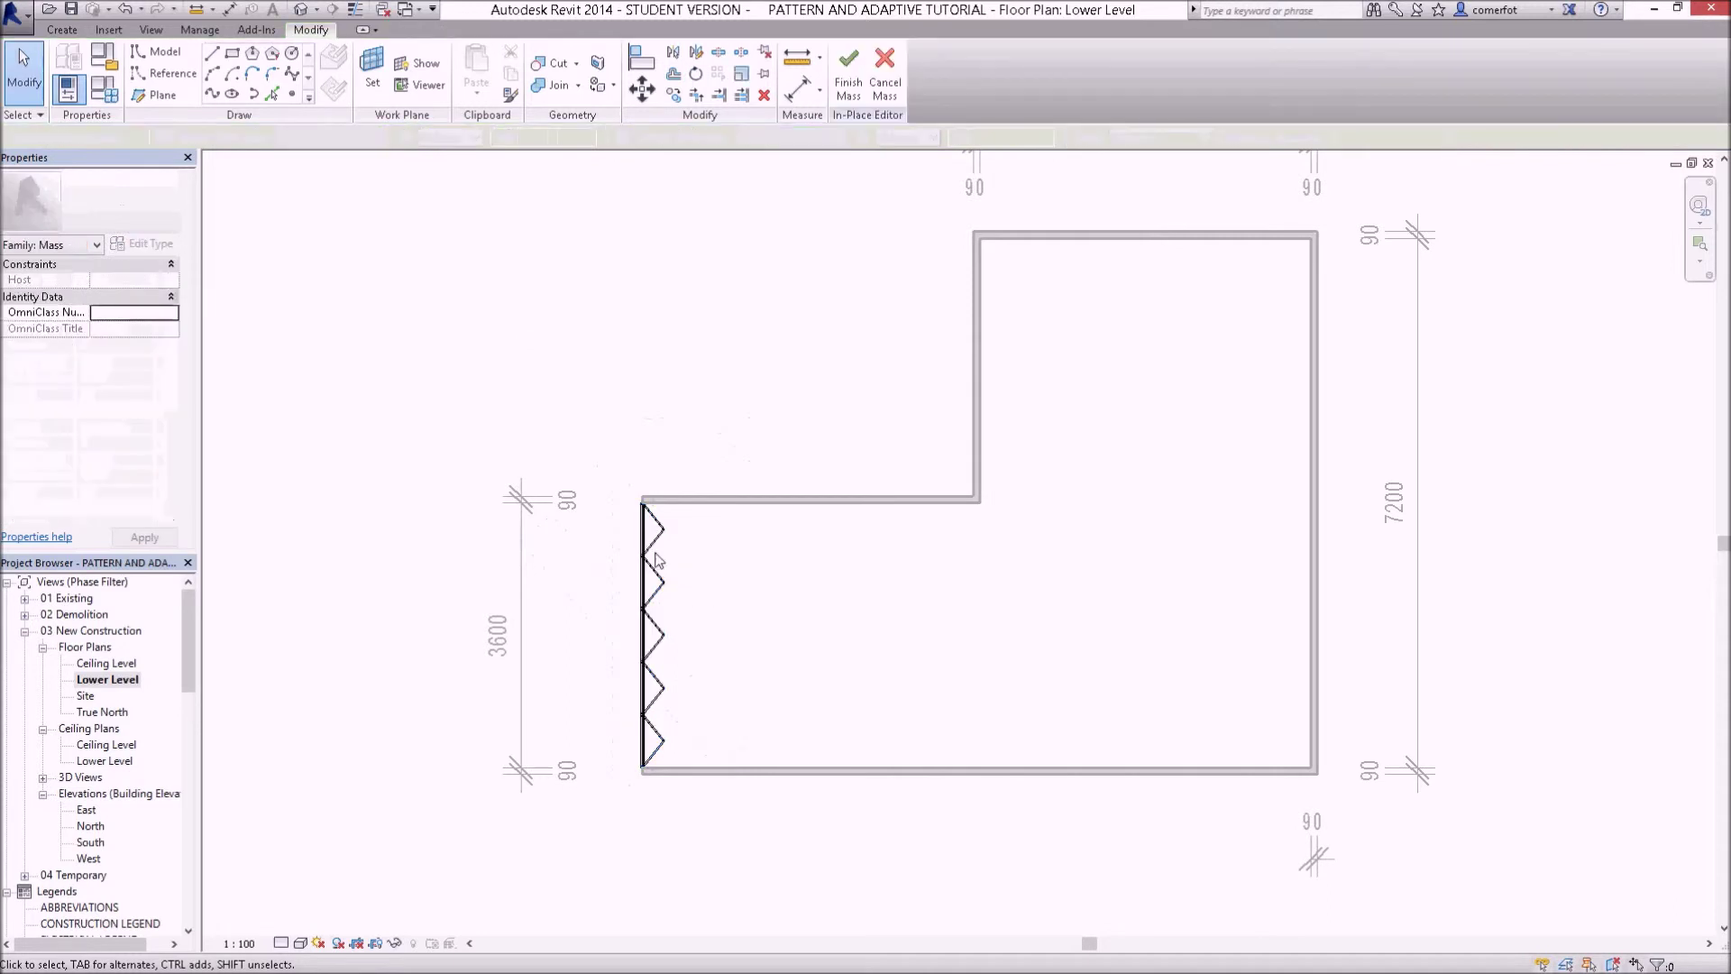
{"action": "scroll", "coordinate": [696, 665], "scroll_direction": "up", "scroll_amount": 4}
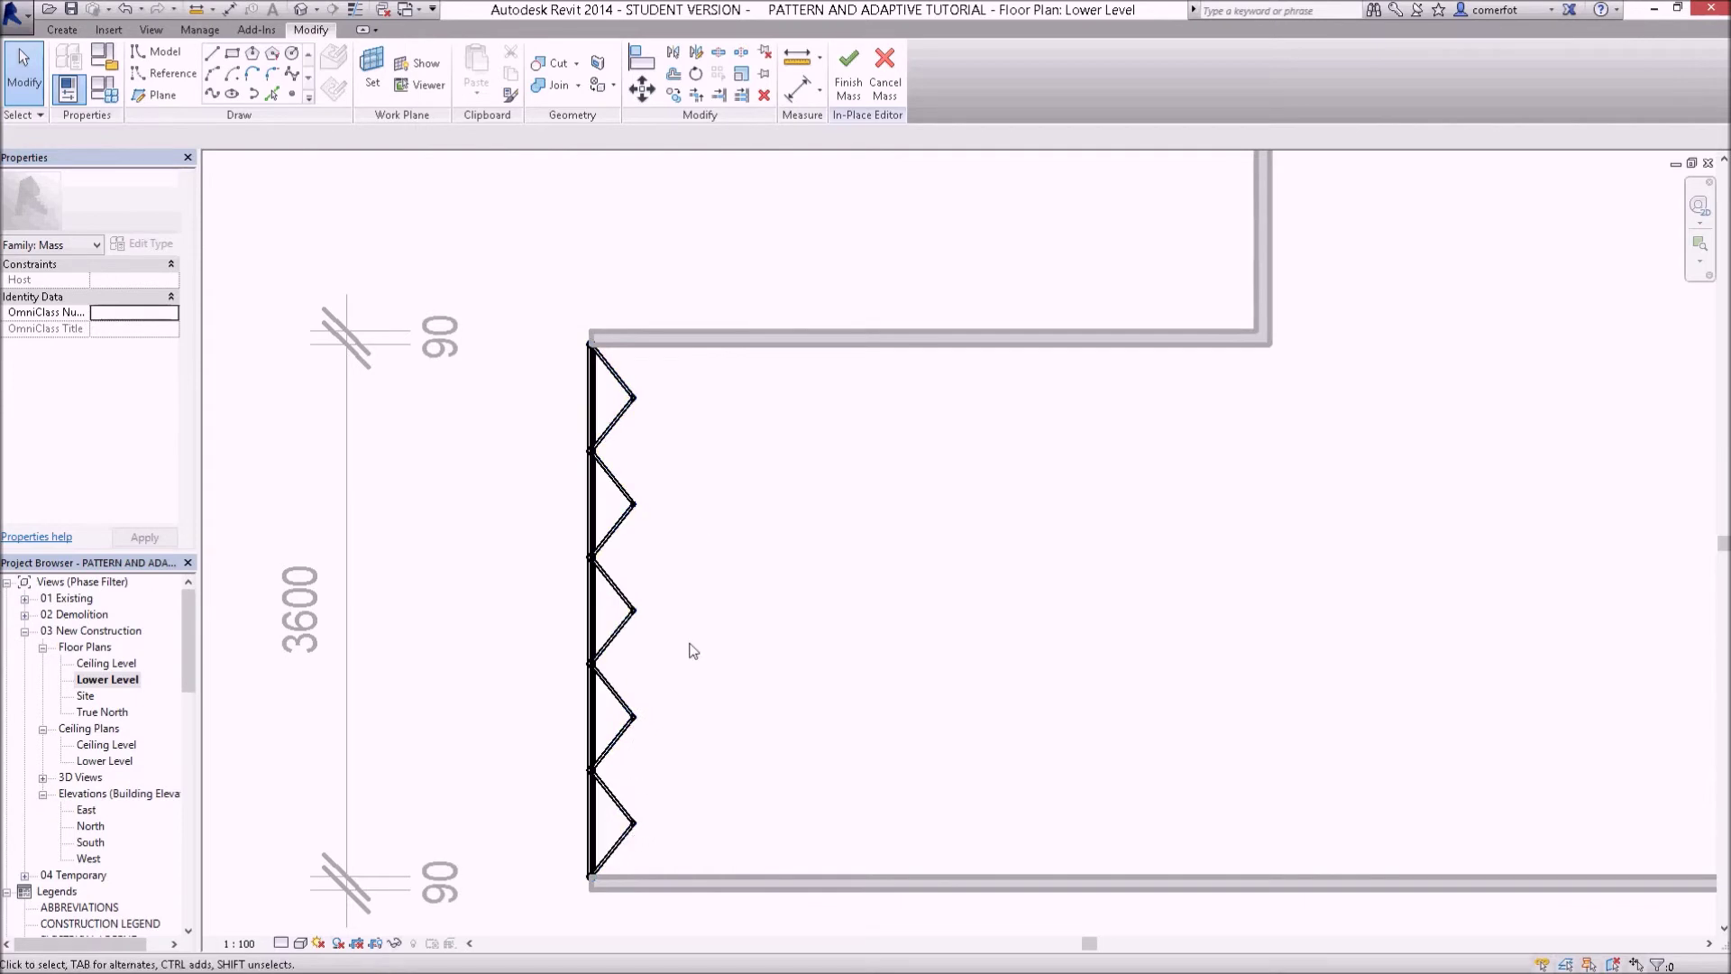
- Finish the mass, then in the Lower Level plan nudge the zigzag panel mass right with the arrow key
{"action": "left_click", "coordinate": [849, 72]}
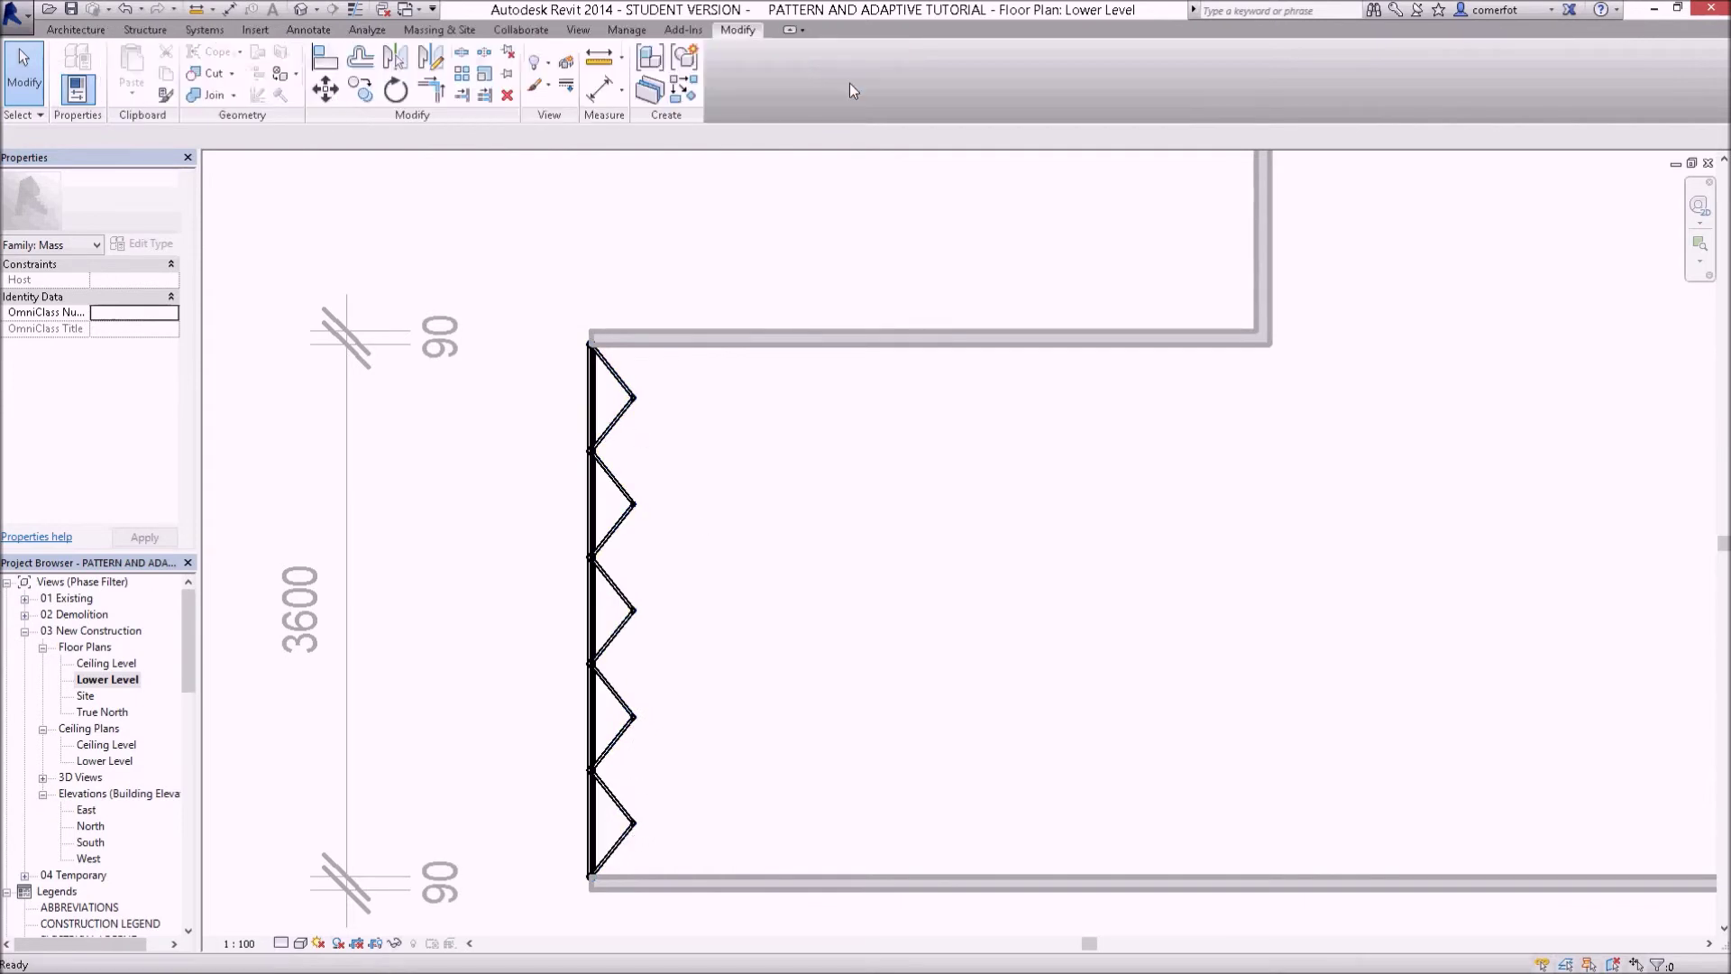
{"action": "left_click", "coordinate": [301, 9]}
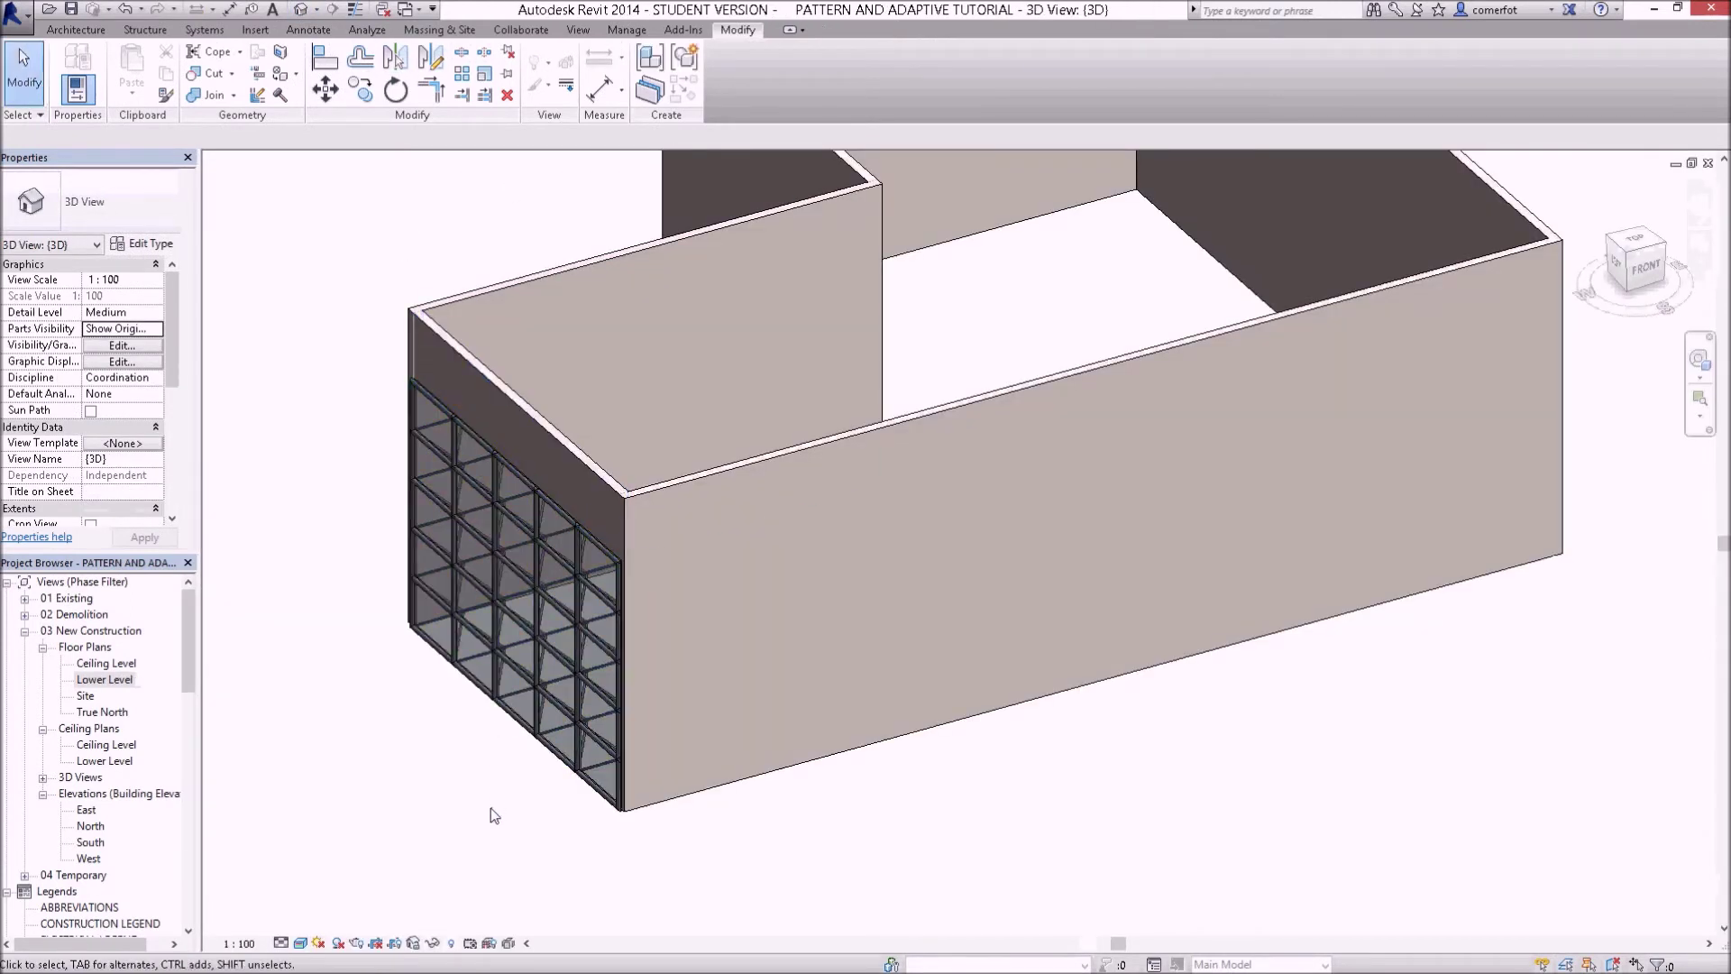
{"action": "double_click", "coordinate": [101, 682]}
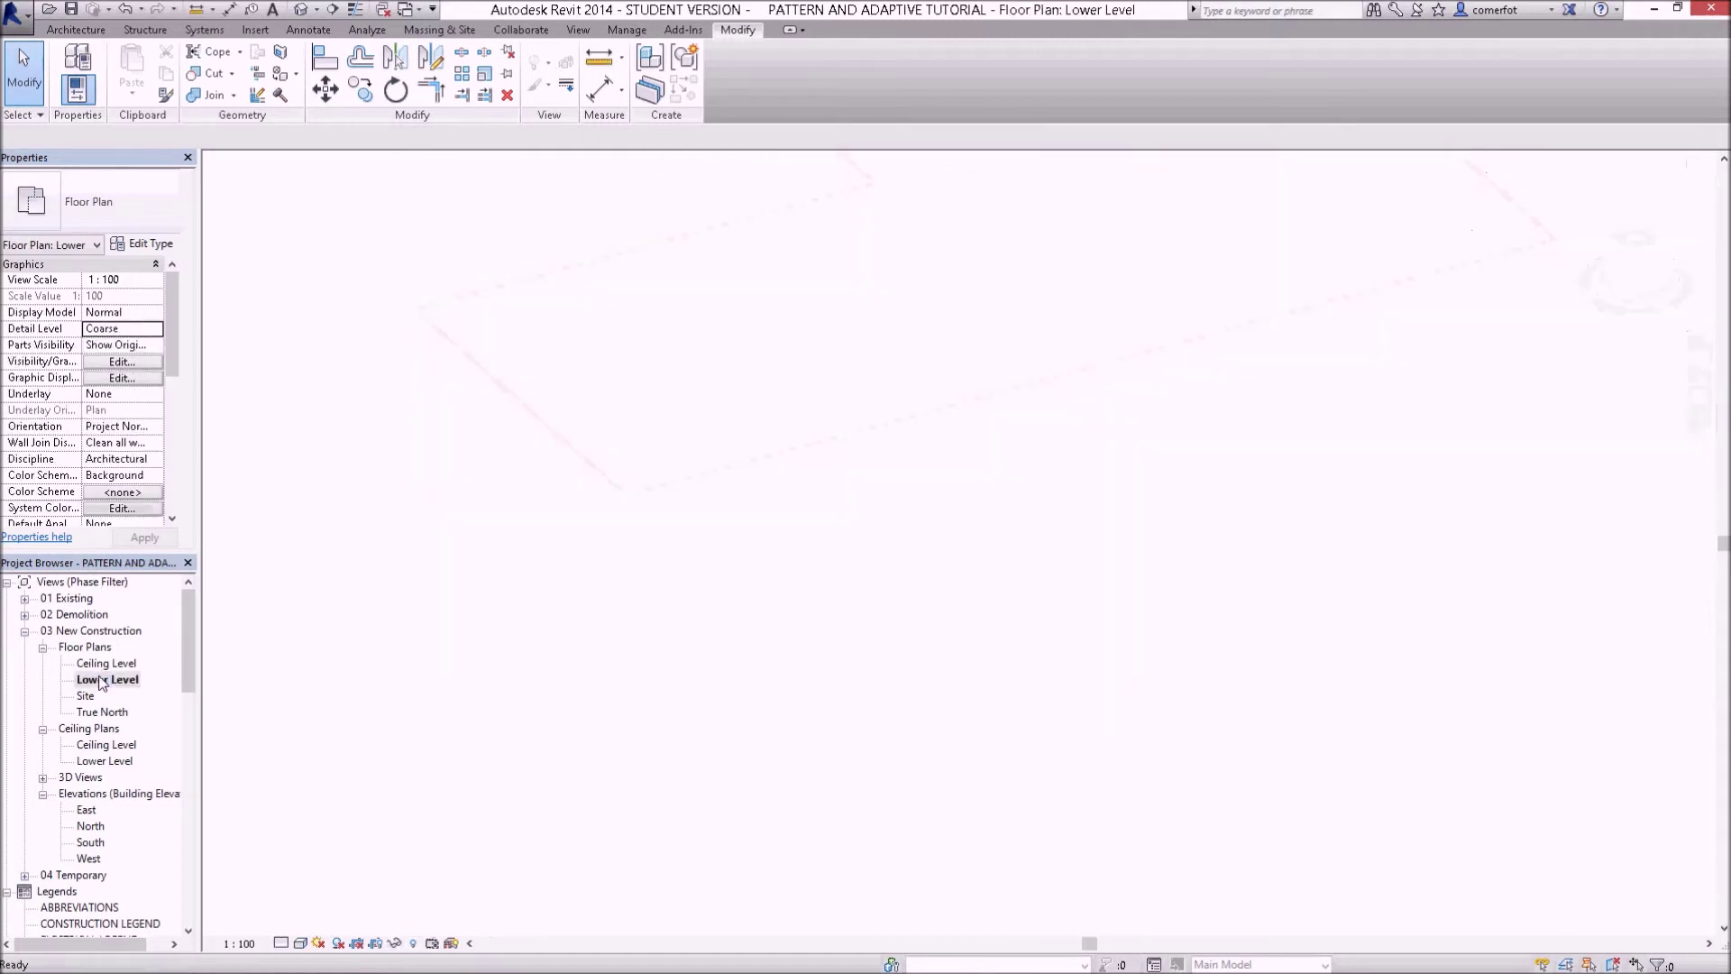
{"action": "left_click", "coordinate": [588, 487]}
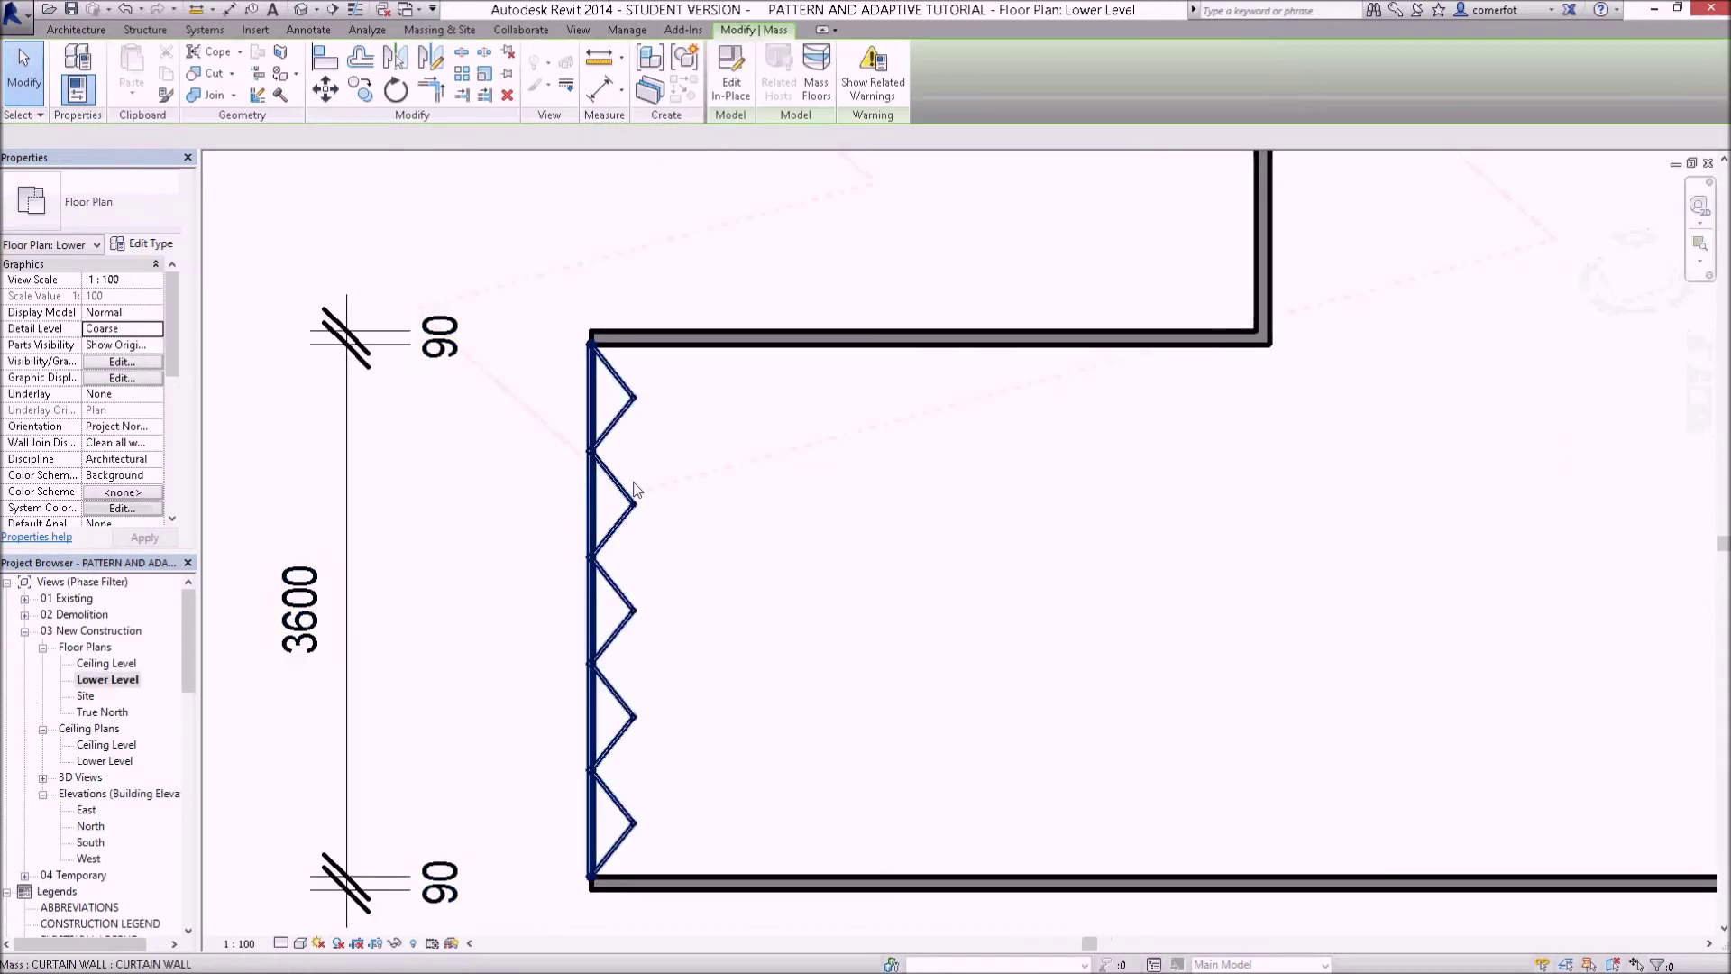
{"action": "key", "text": "Right"}
{"action": "key", "text": "Right"}
{"action": "key", "text": "Right"}
{"action": "key", "text": "Right"}
{"action": "key", "text": "Right"}
{"action": "key", "text": "Right"}
{"action": "key", "text": "Right"}
{"action": "key", "text": "Right"}
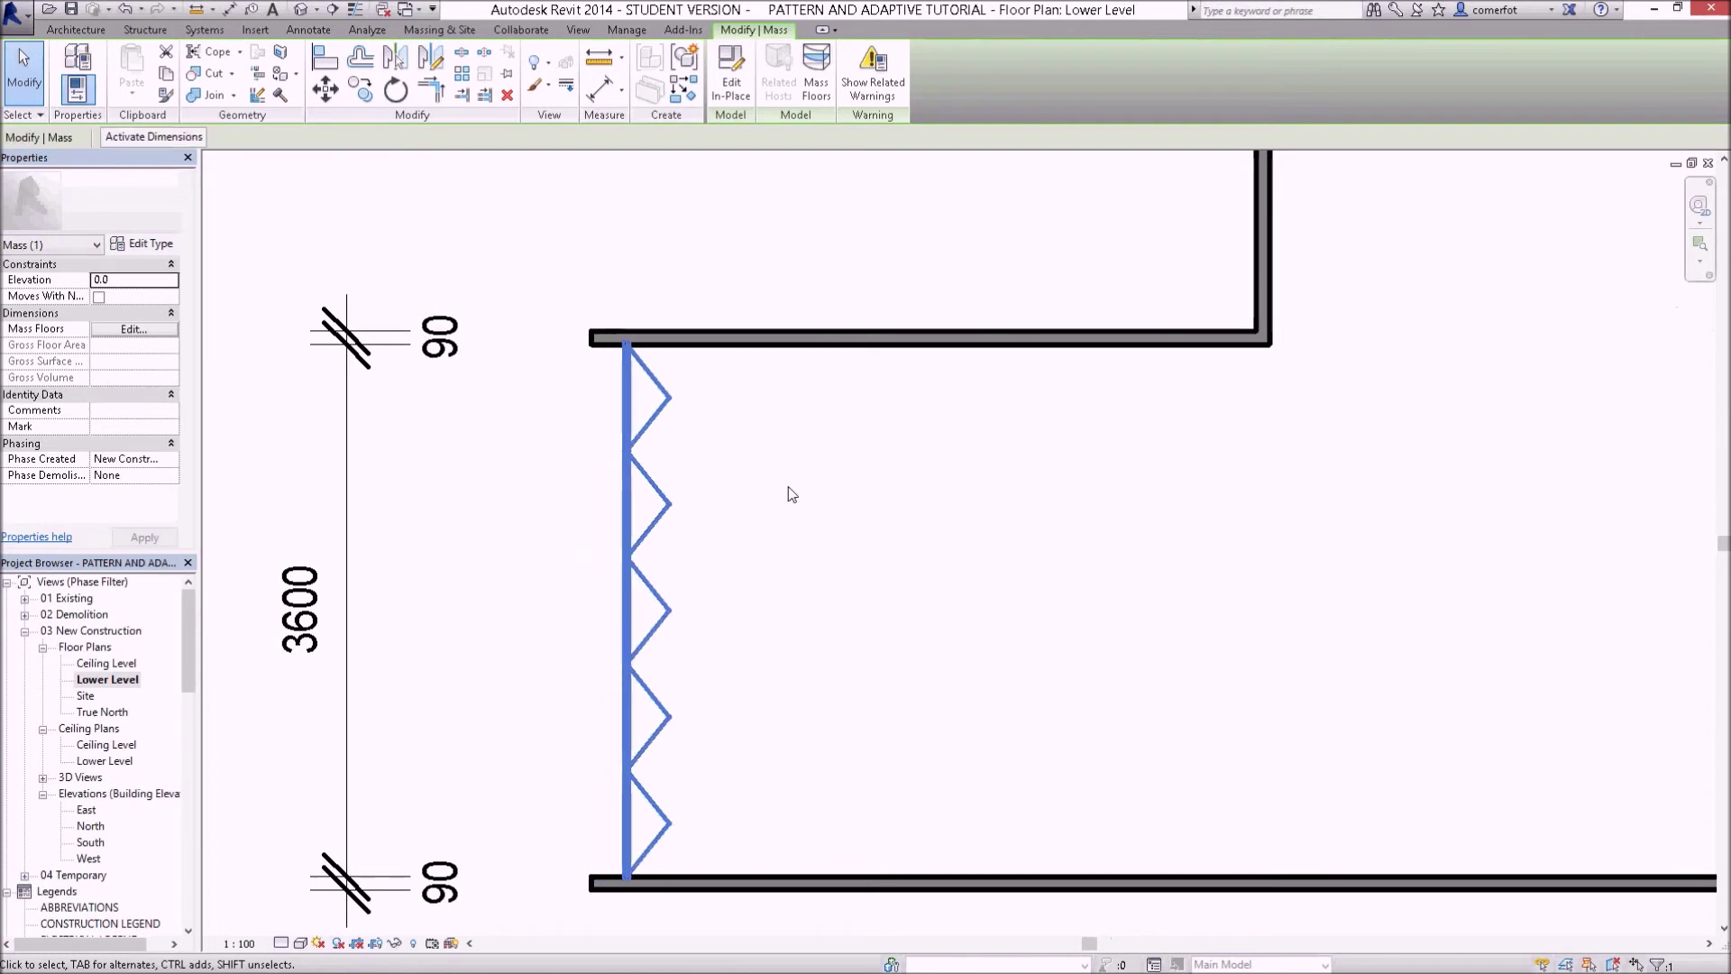
{"action": "key", "text": "Escape"}
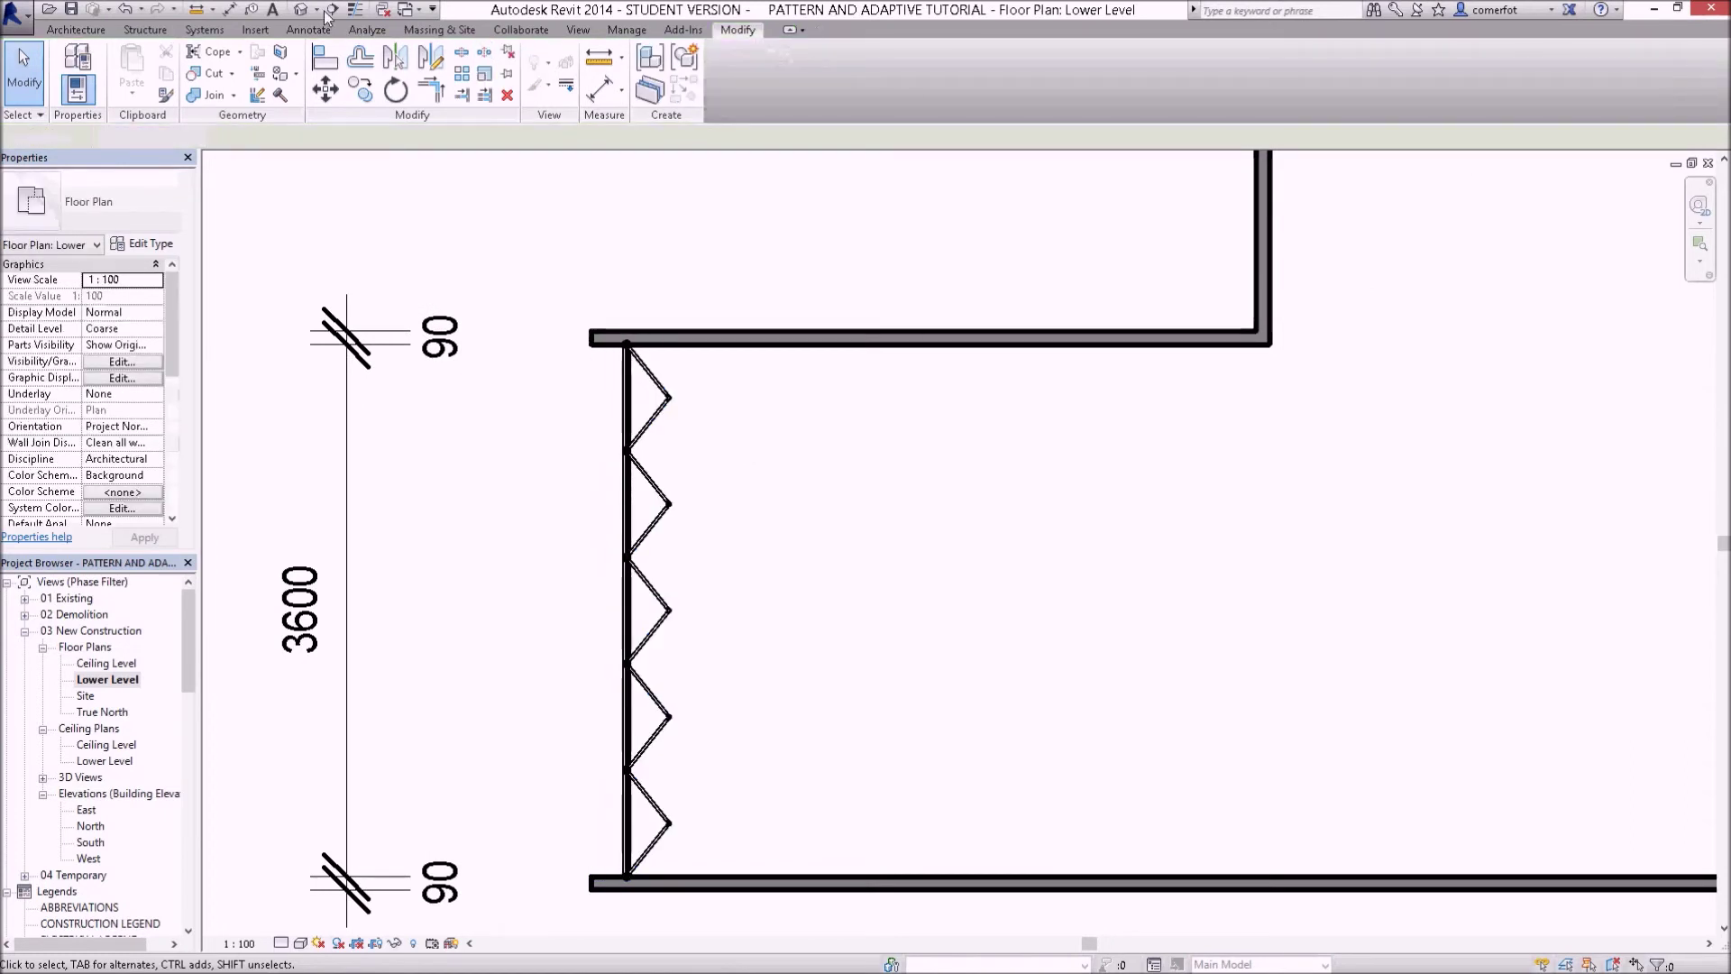
- Return to the 3D view and orbit to face the recessed trussed panel wall
{"action": "left_click", "coordinate": [297, 11]}
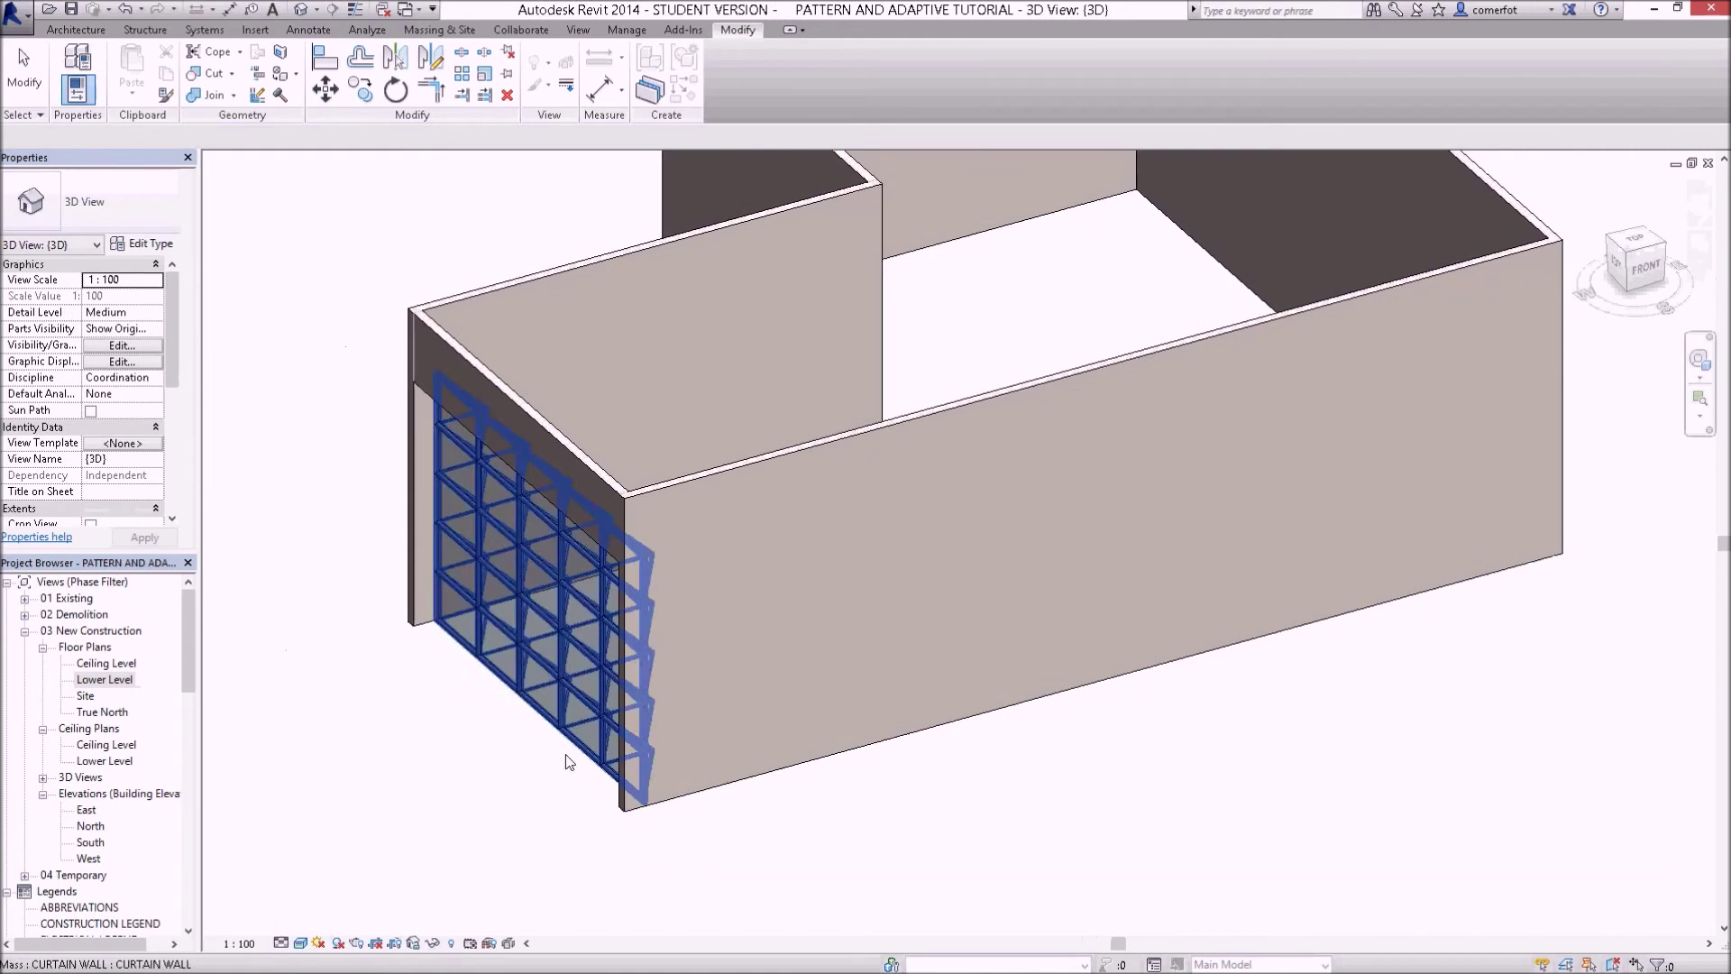
{"action": "middle_click_drag", "start_coordinate": [539, 855], "coordinate": [660, 740], "text": "shift"}
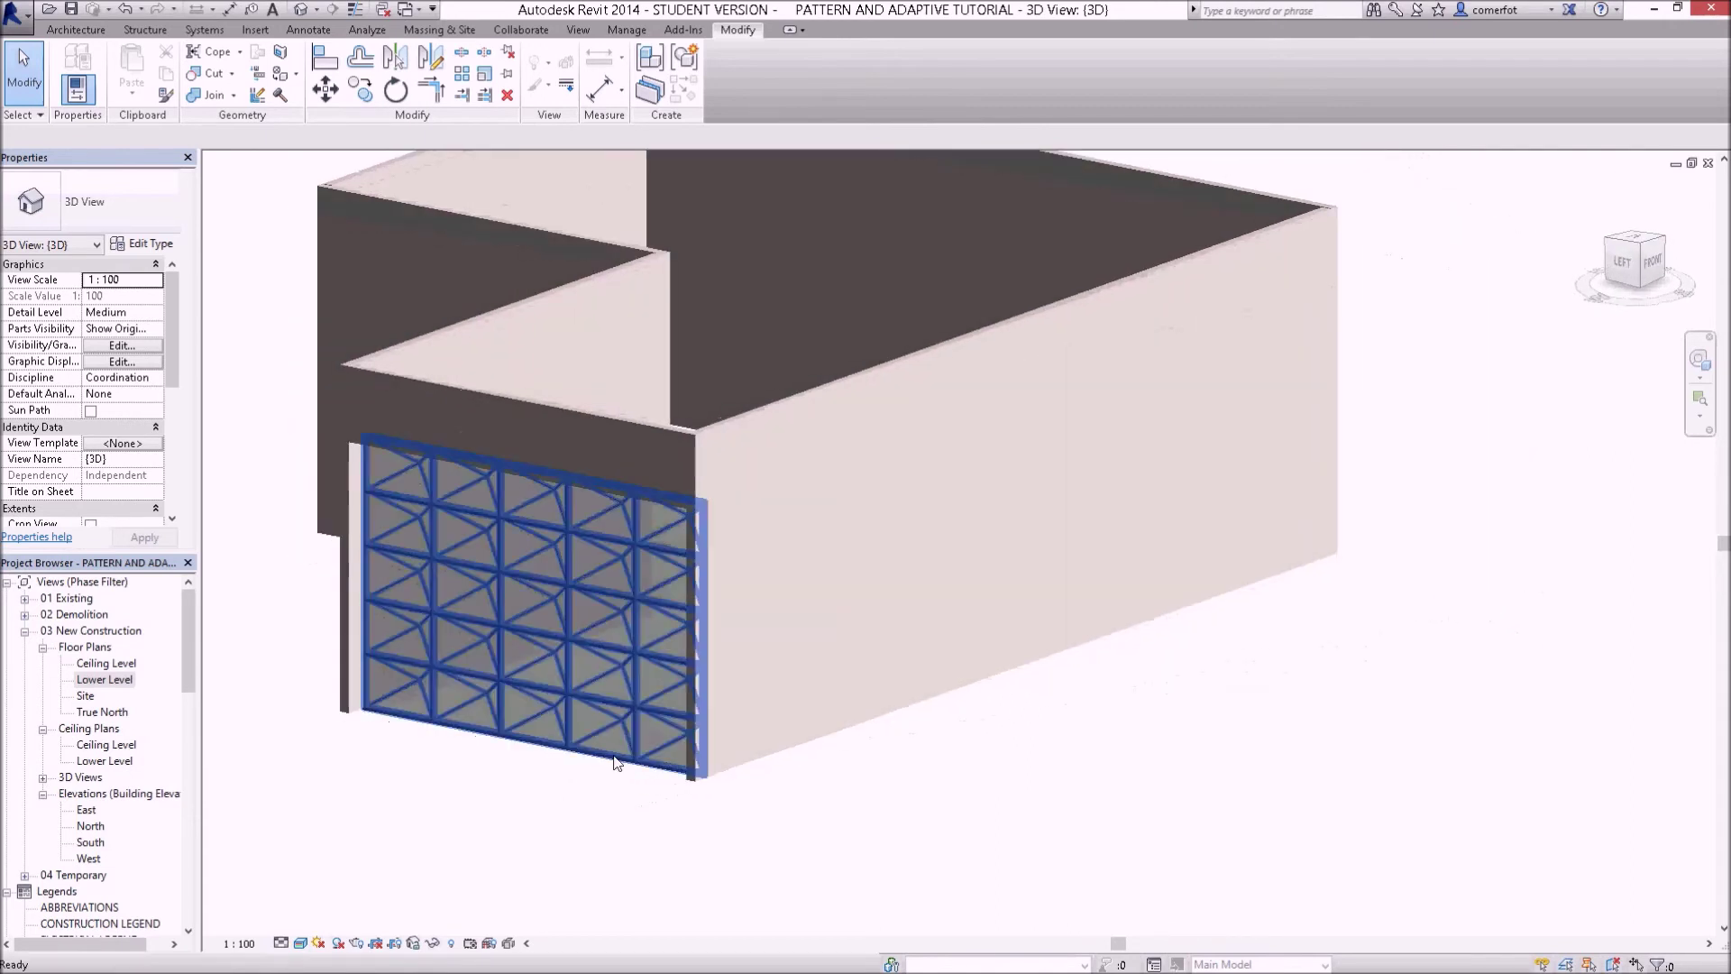